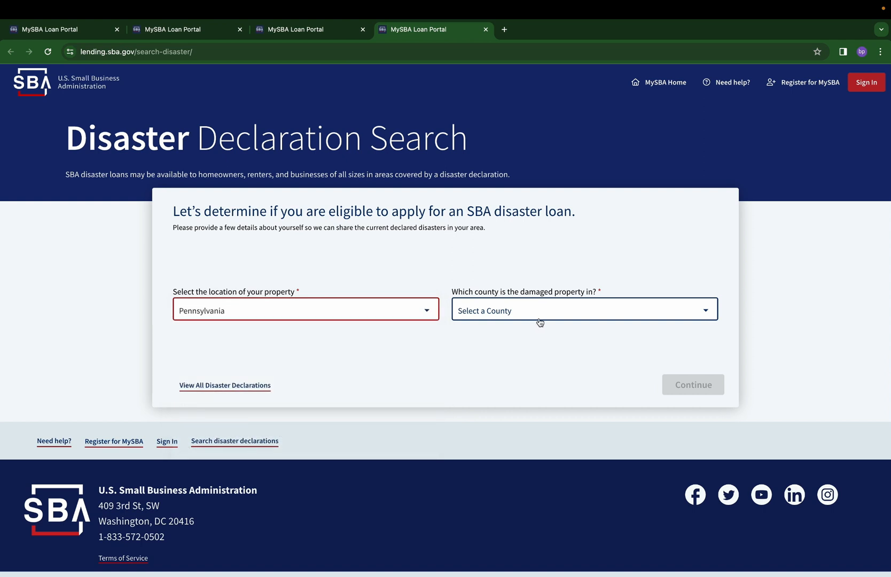
Set the damaged property's county to Montgomery and continue to the property type question
click(555, 310)
scroll(556, 320, down, 15)
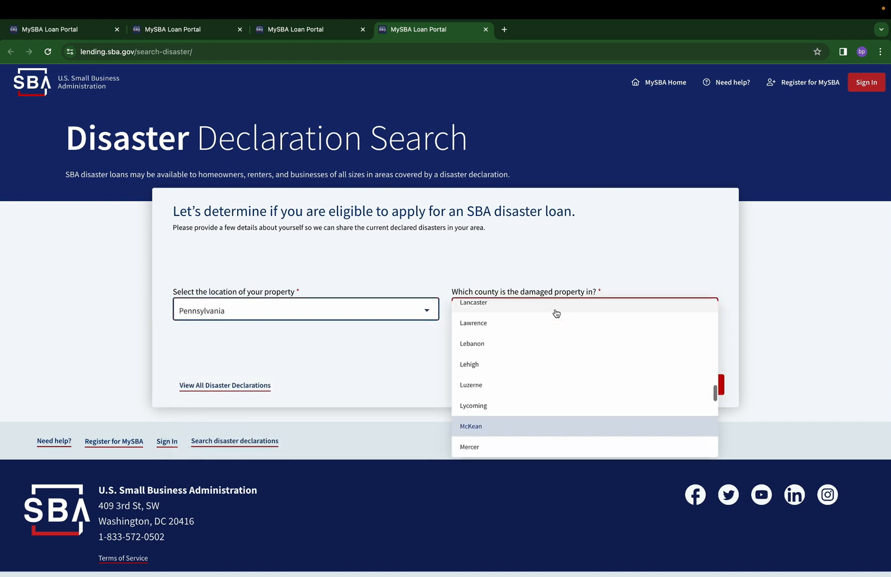
scroll(552, 400, down, 5)
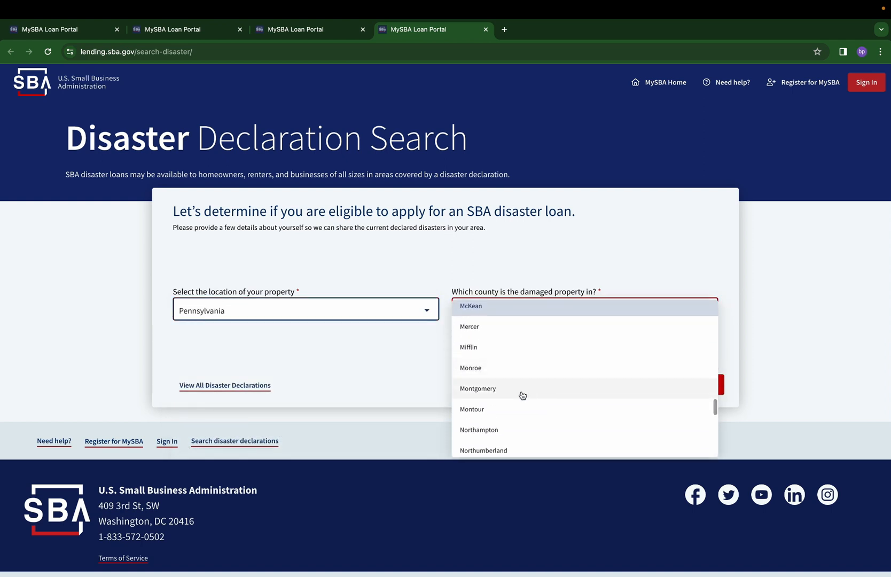
click(521, 394)
click(693, 384)
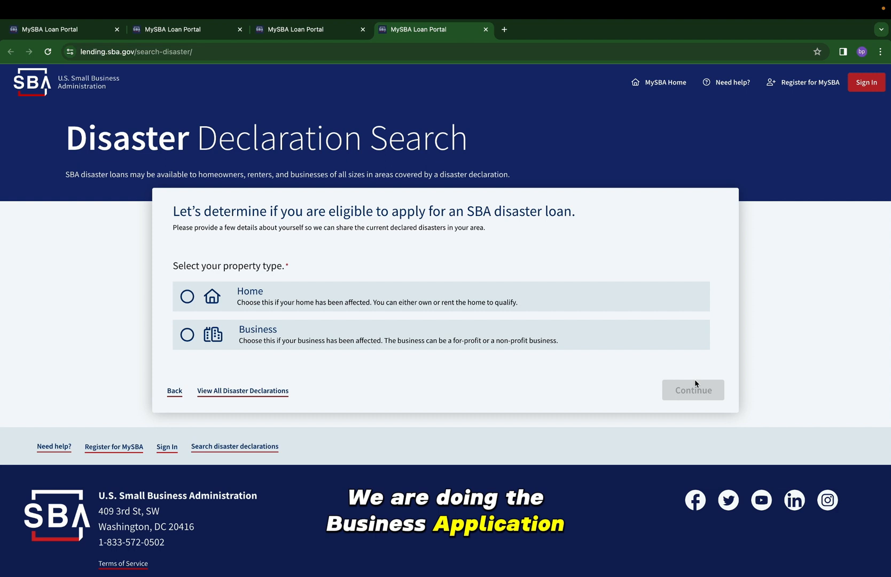
Choose Business as the property type and Physical Damage as the type of loss, and proceed to the matching disasters
click(561, 339)
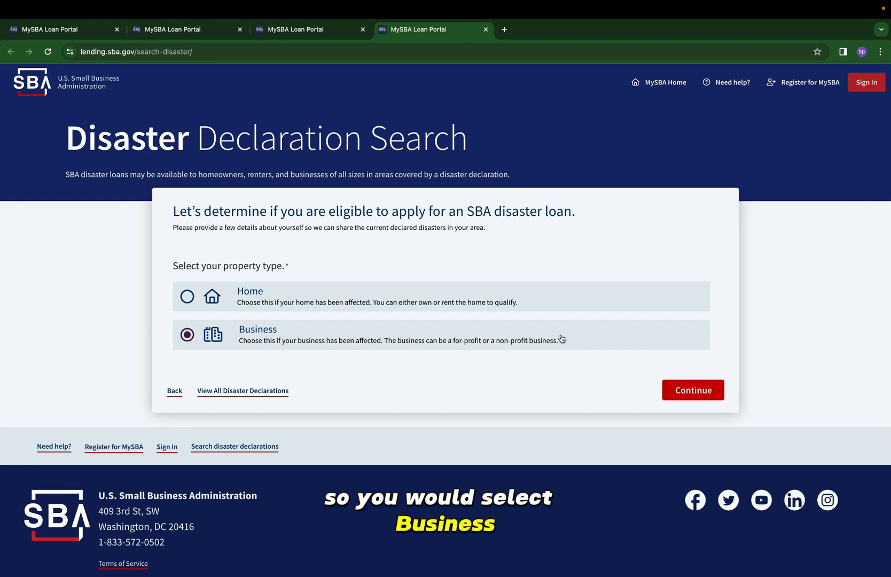
click(700, 396)
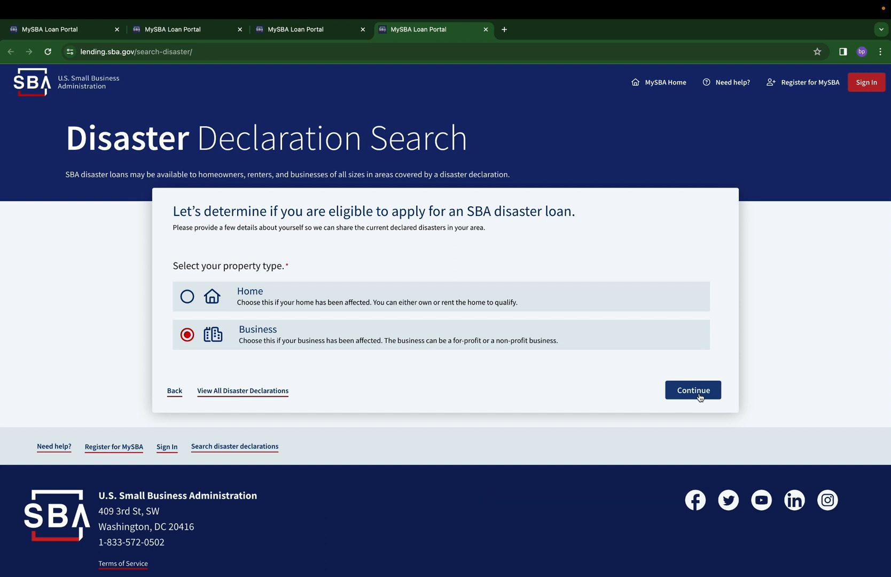
click(695, 390)
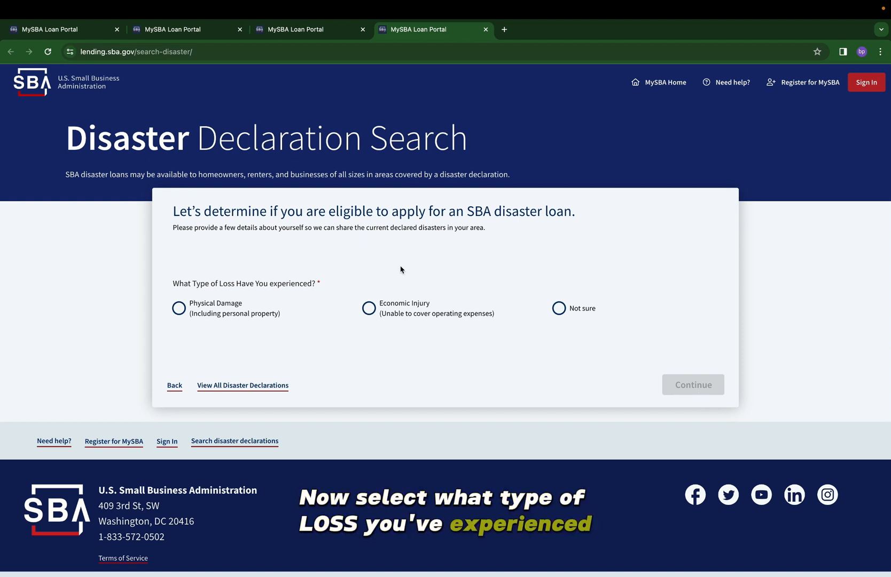
click(180, 308)
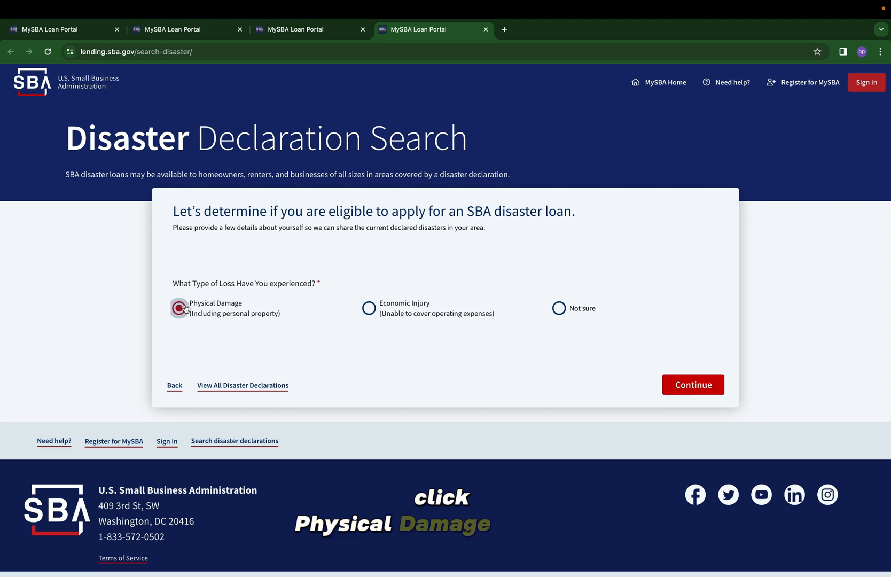
click(693, 384)
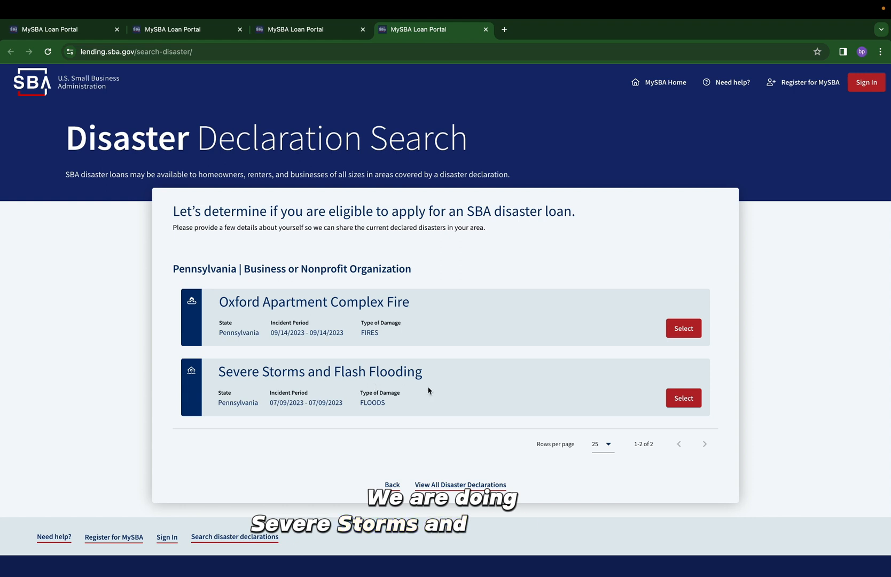
Apply for assistance for the Severe Storms and Flash Flooding disaster, choosing the Disaster Business Loan Application
click(674, 398)
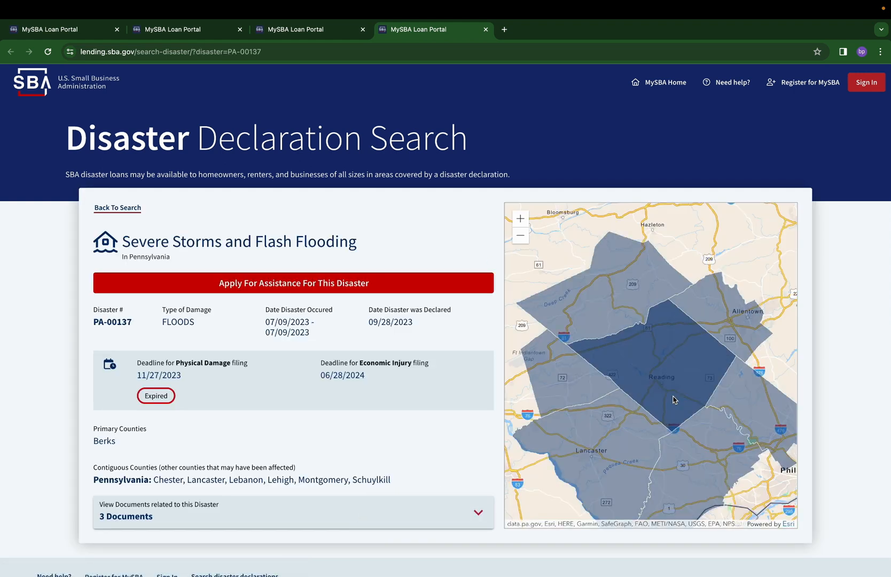
click(231, 286)
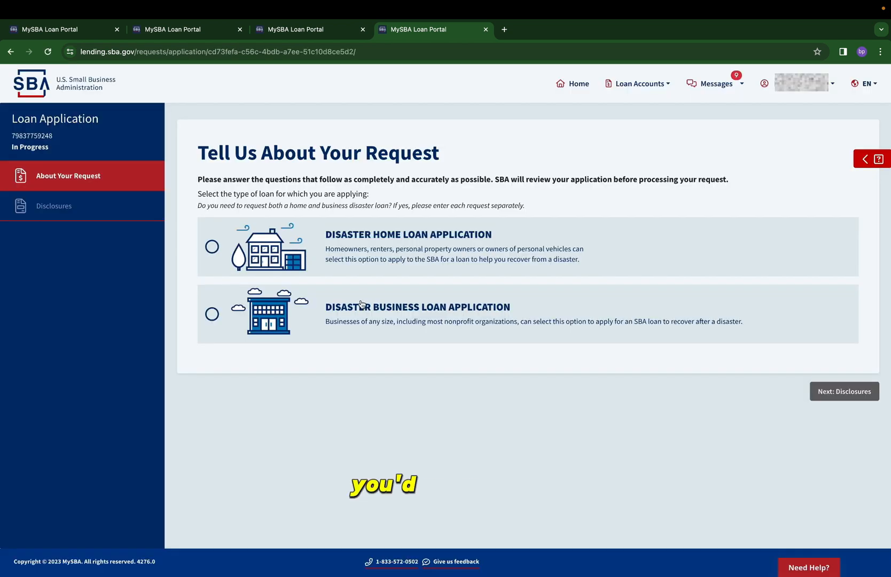
click(368, 320)
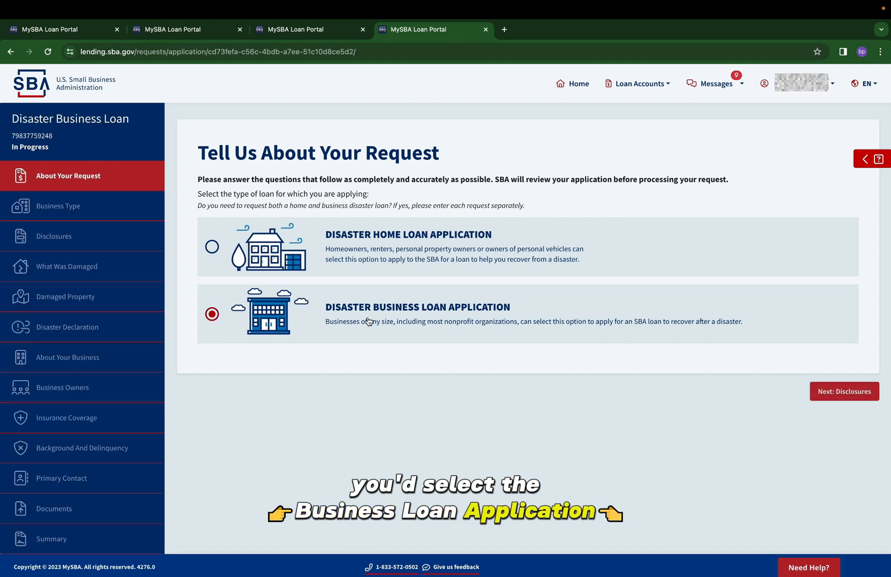
click(846, 388)
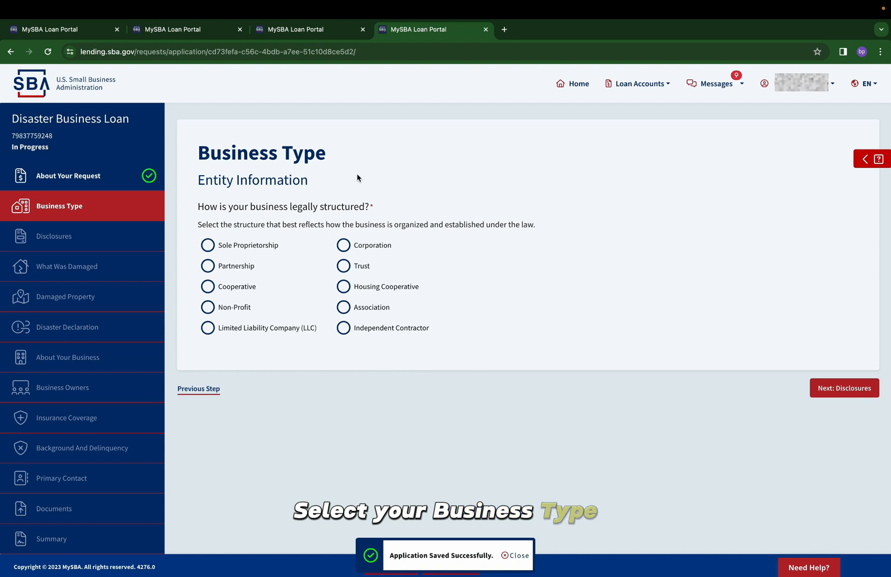
Complete the business type: Limited Liability Company (LLC), U.S. Individual Income Tax Return as tax form, and Owner as role
click(222, 331)
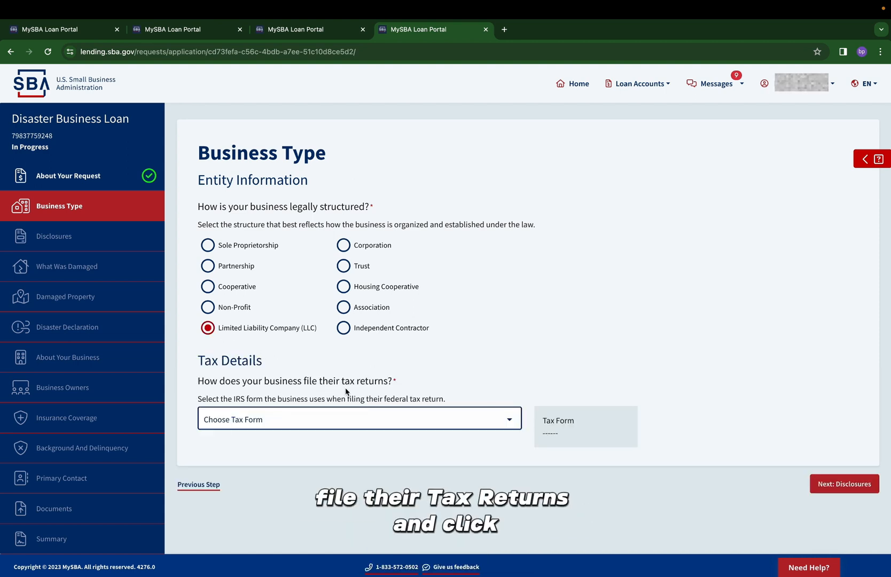
click(368, 420)
click(267, 505)
scroll(408, 454, down, 3)
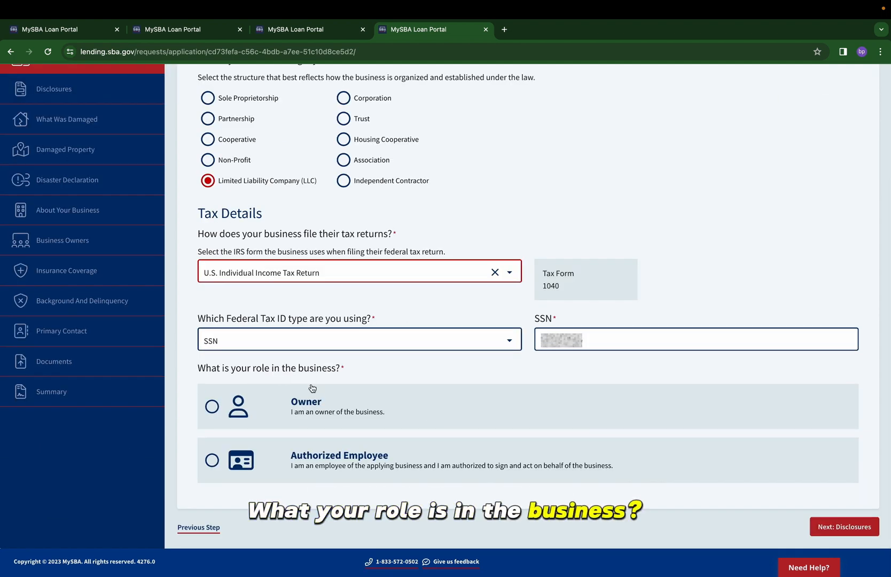
click(313, 410)
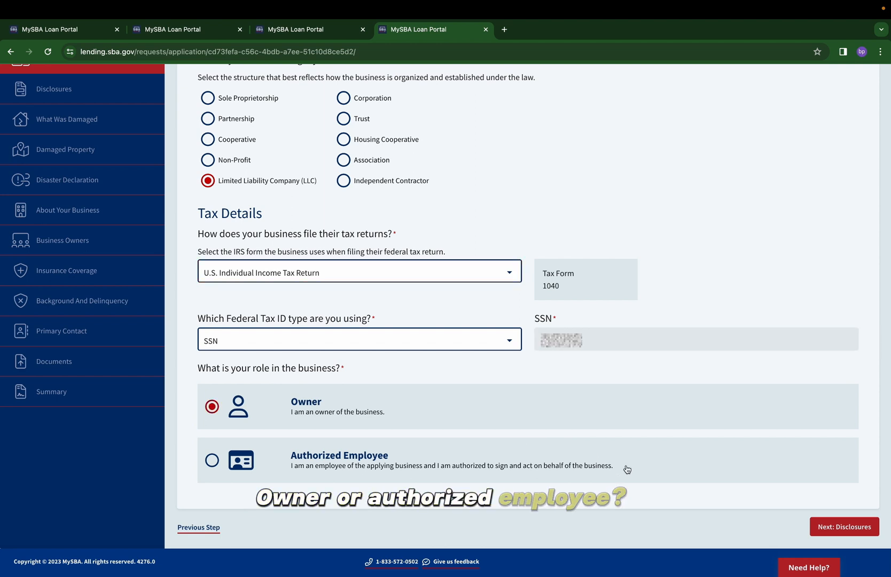
click(827, 524)
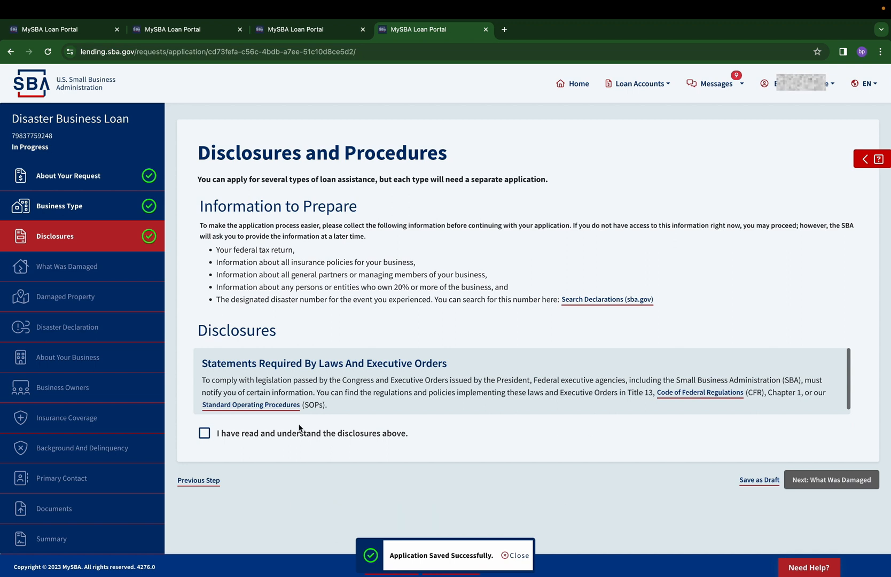
Acknowledge the disclosures, and report business furniture, equipment, and/or inventory plus loss of working capital as the damage
click(204, 433)
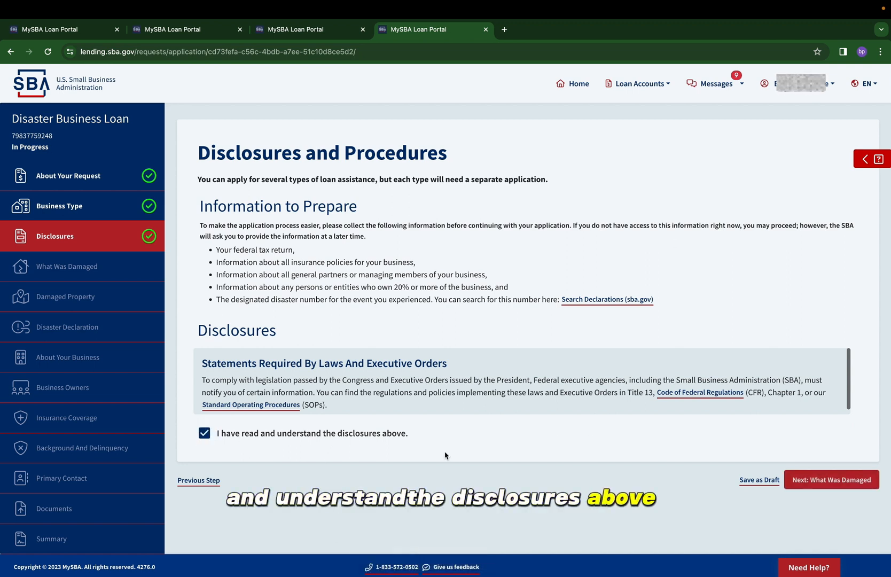
click(829, 478)
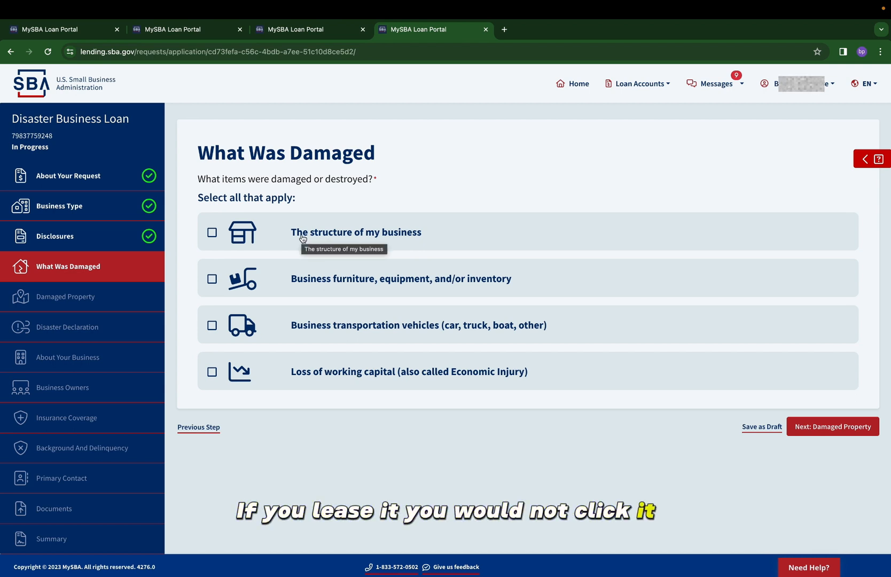
click(281, 287)
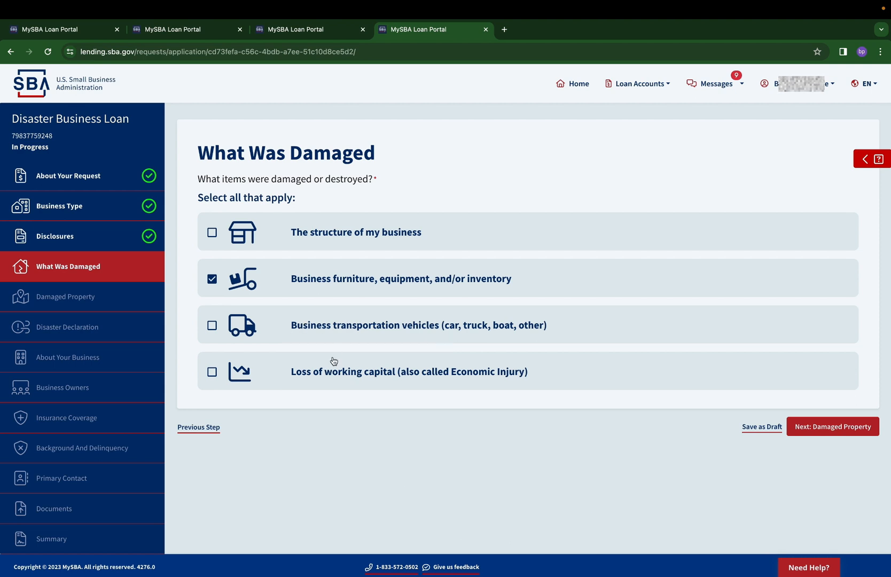
click(260, 378)
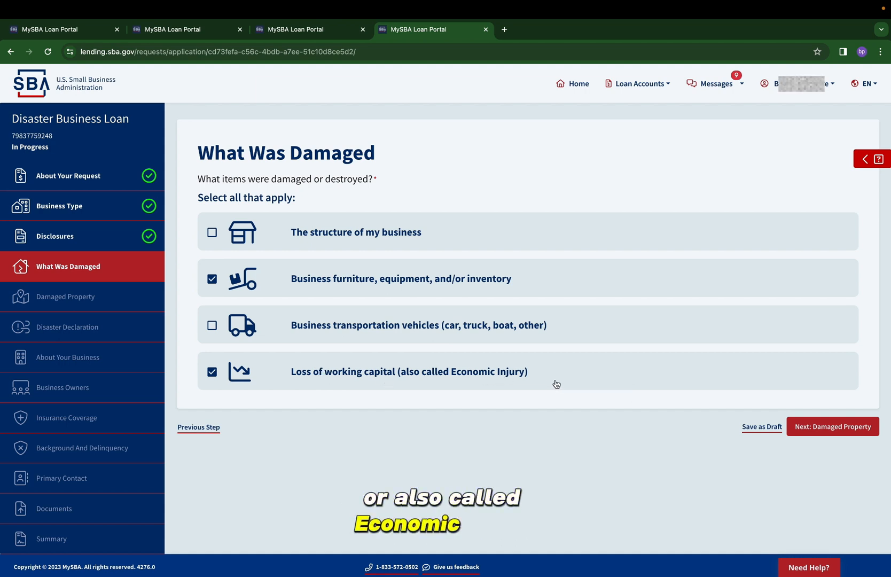
click(809, 427)
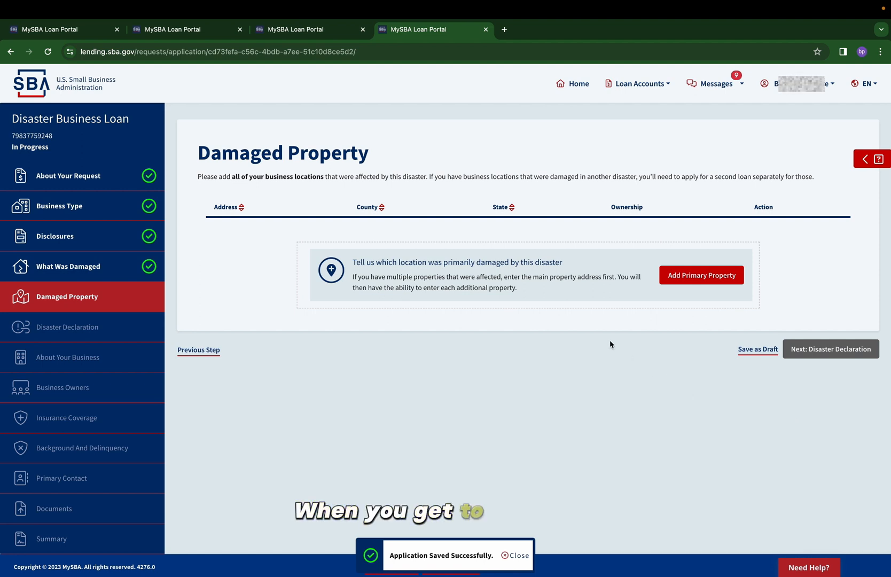
Add the primary damaged property with its full street address, mark it as leased by the applicant business, and save it
click(686, 277)
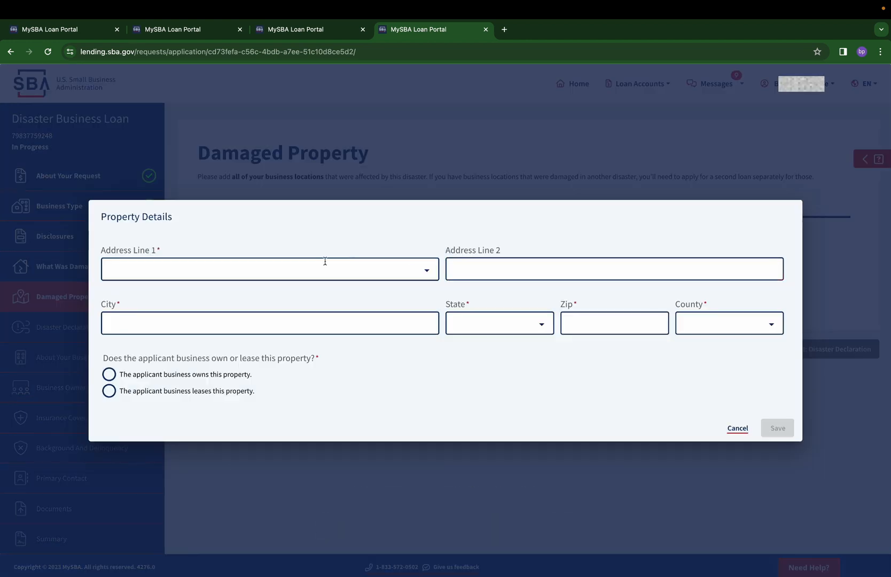
click(320, 267)
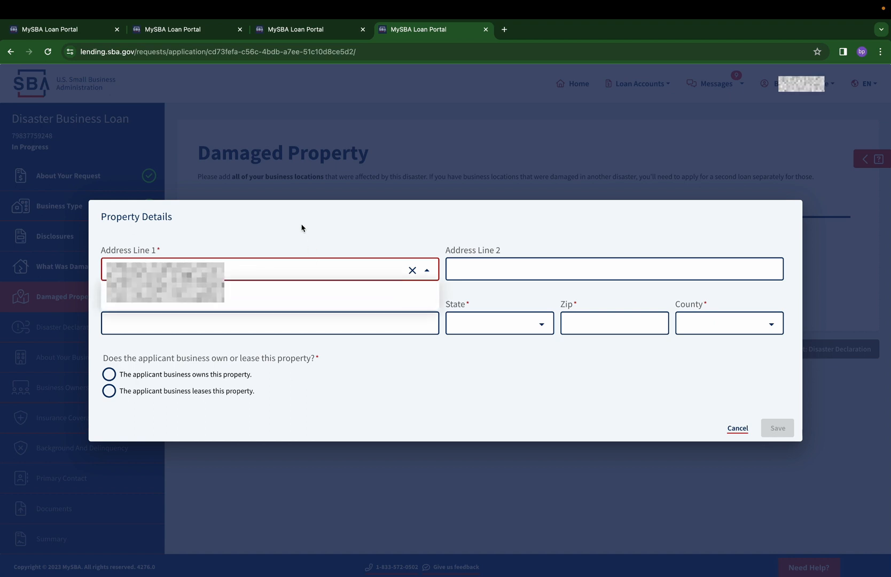
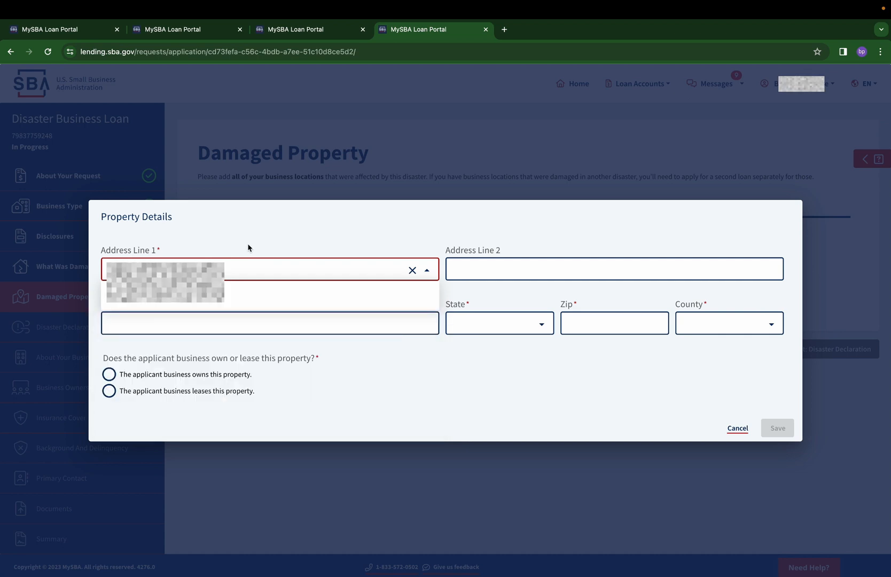
click(240, 298)
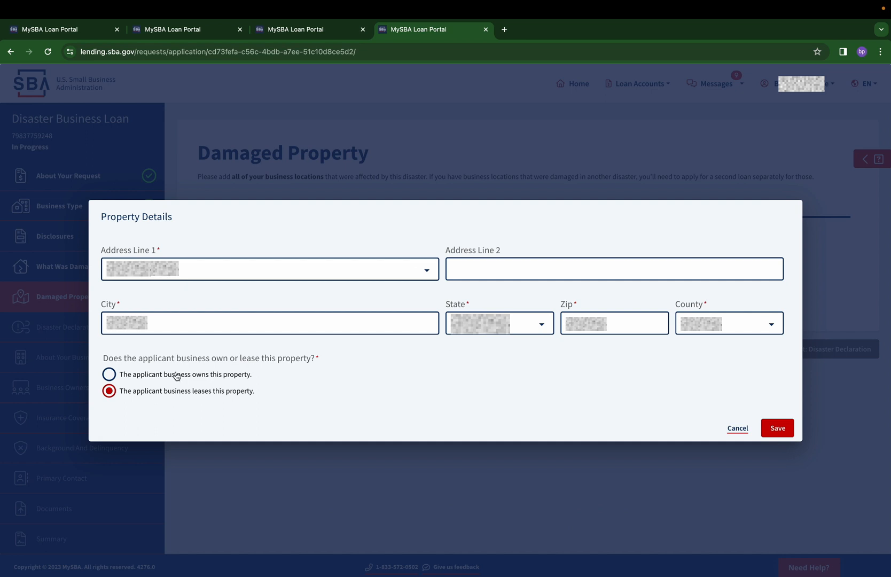
click(775, 427)
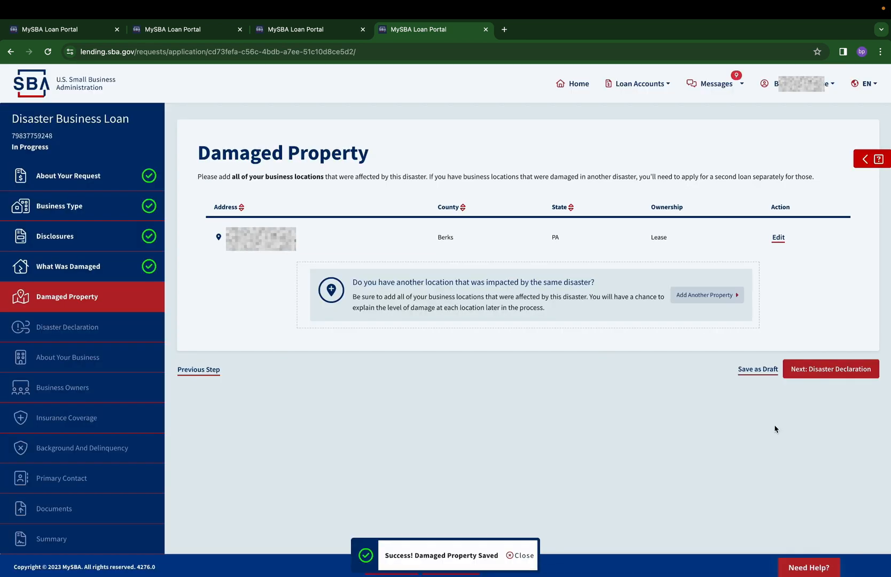
Select the Pennsylvania floods declaration as the disaster that damaged the business and continue to the business details
click(825, 377)
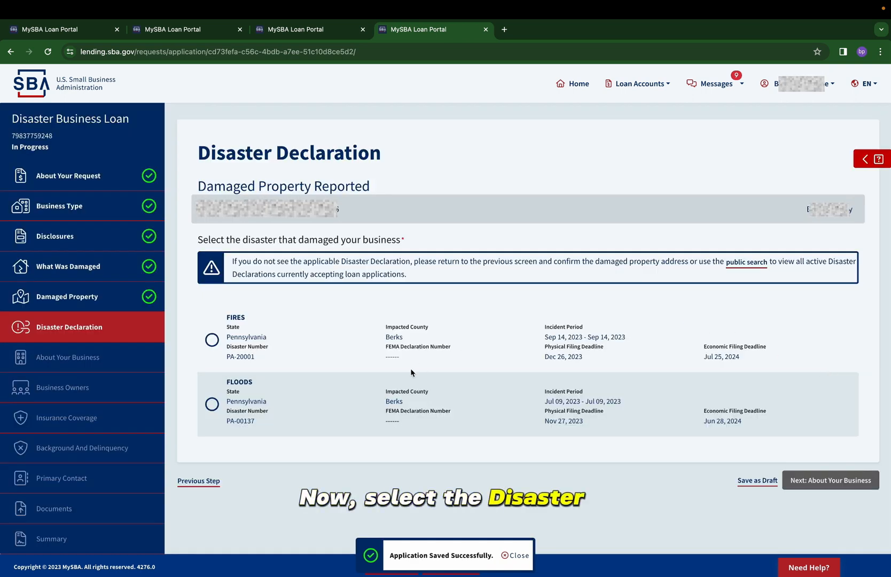
click(215, 405)
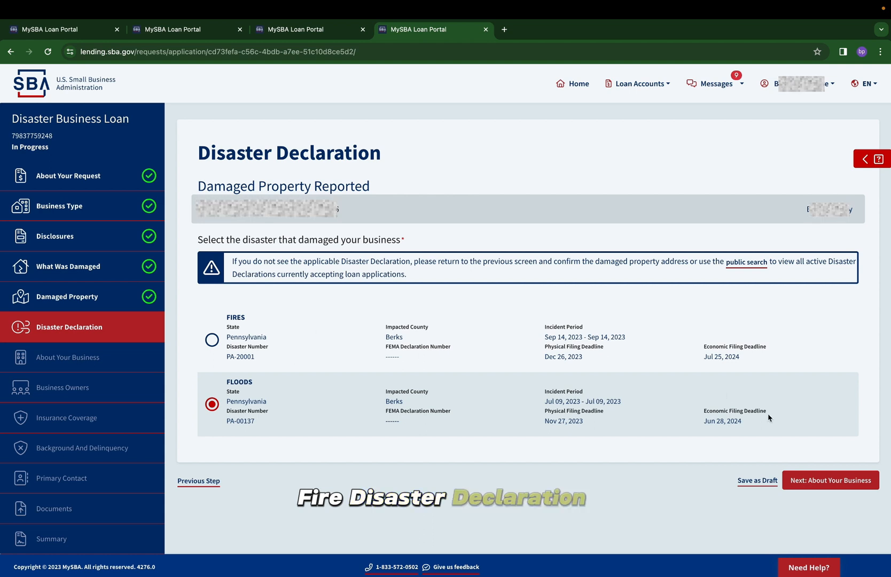
click(817, 479)
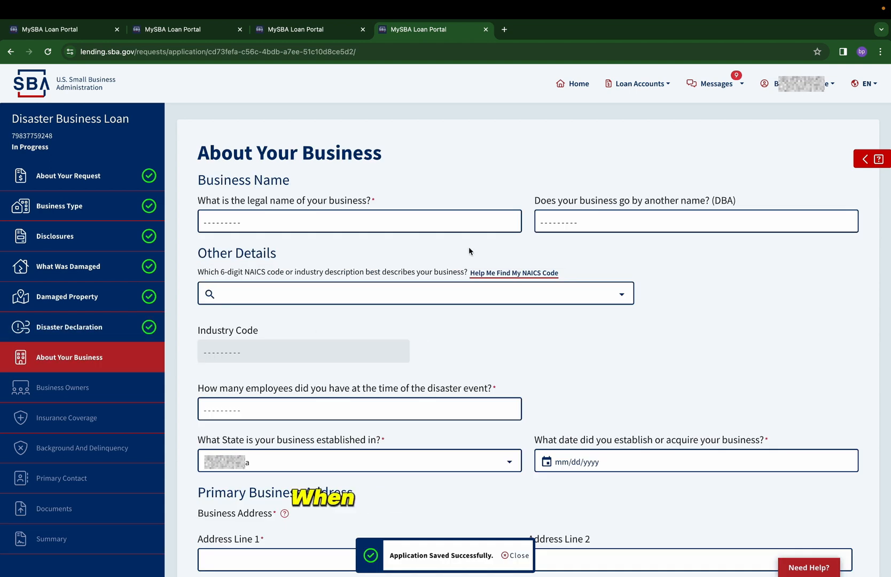
Fill in the legal name of the business and set its NAICS code to 561720 - Janitorial Services
click(384, 222)
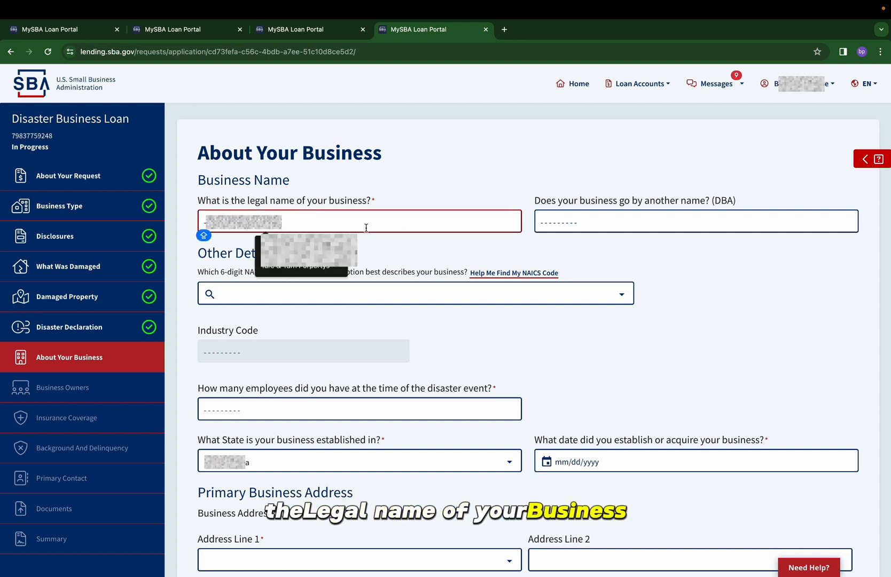
click(319, 251)
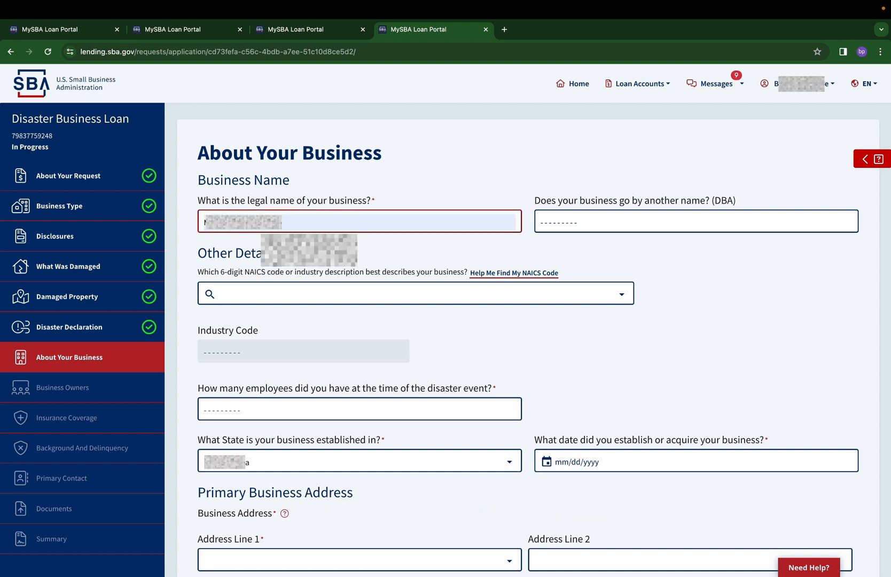
click(328, 289)
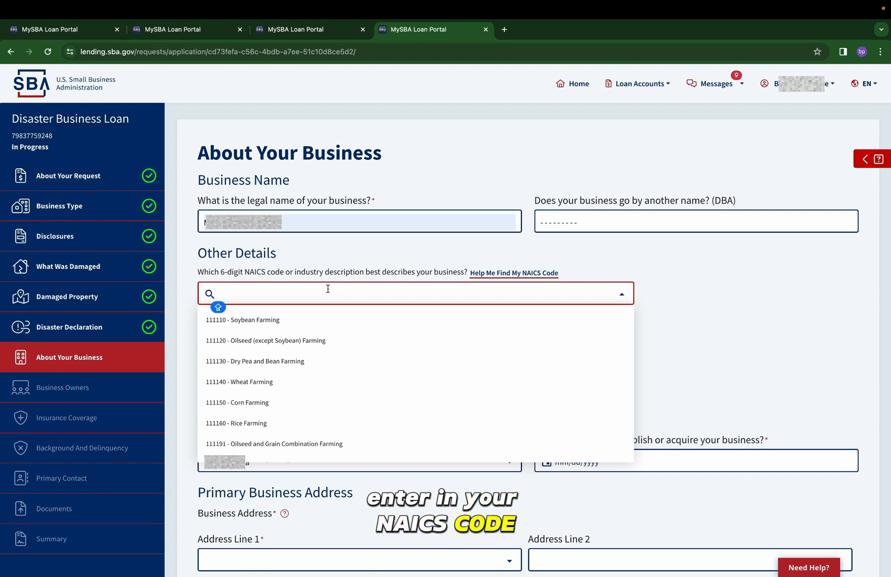
text(561)
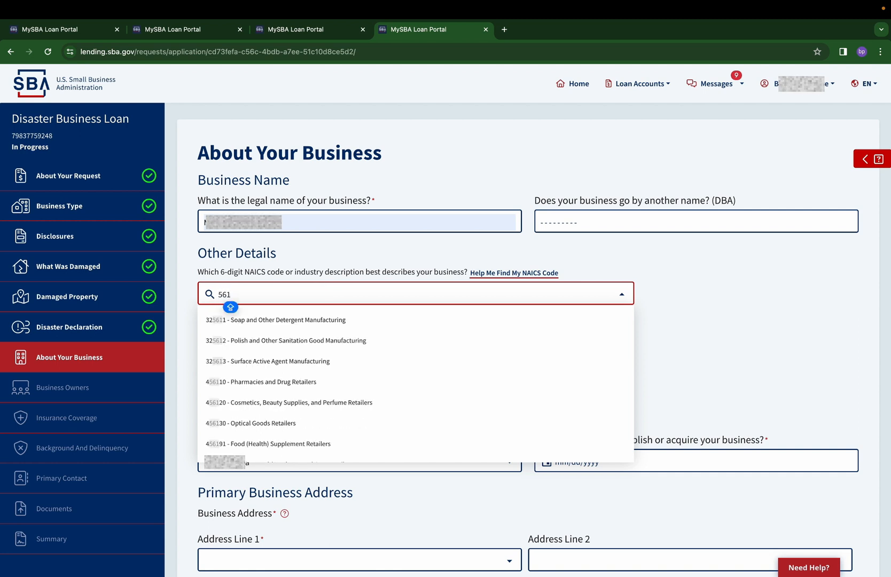
text(720)
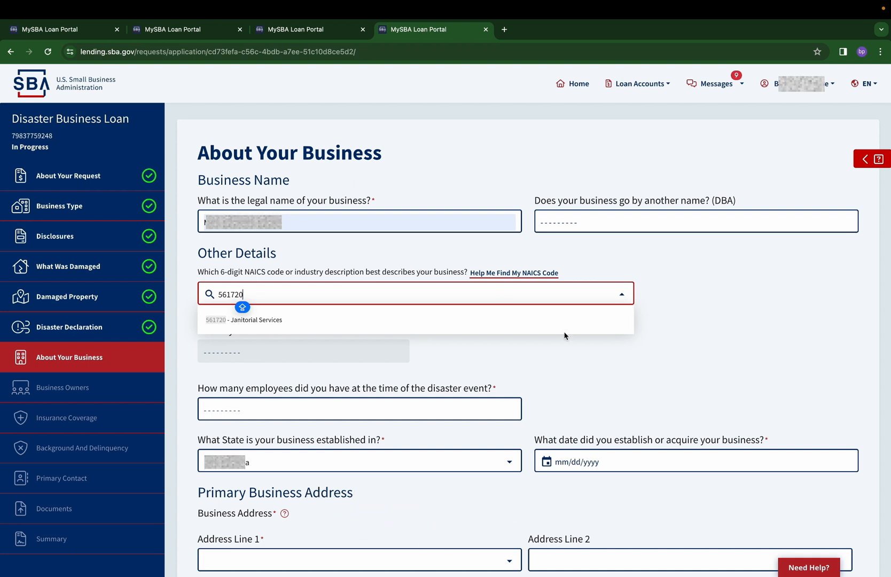
click(543, 331)
scroll(578, 341, down, 1)
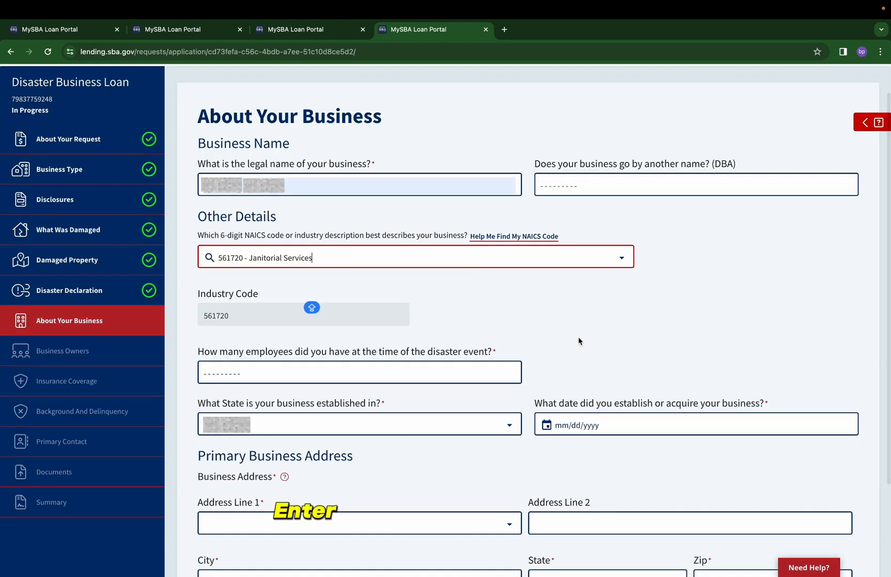
Enter 5 employees and 11/01/2021 as the business establishment date, fill in the primary business address, and continue to the business owners
click(414, 366)
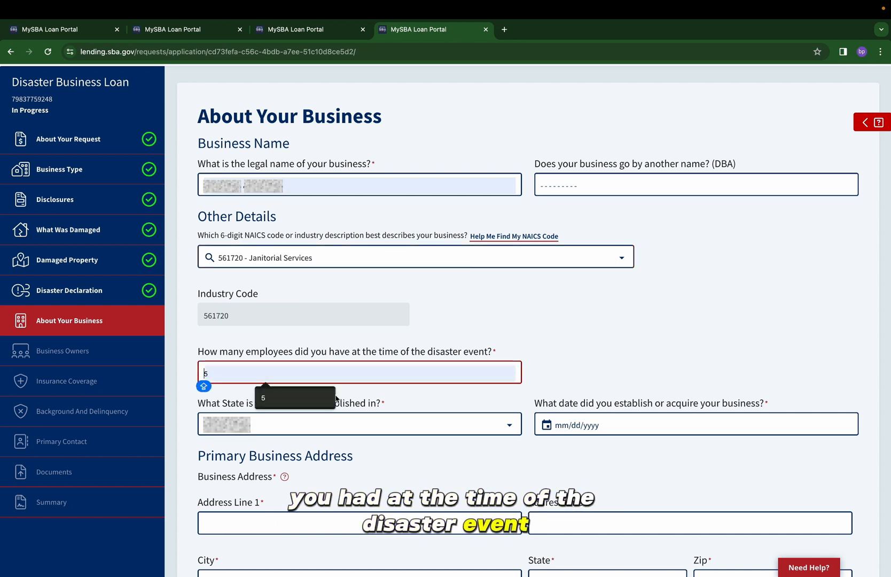
click(323, 404)
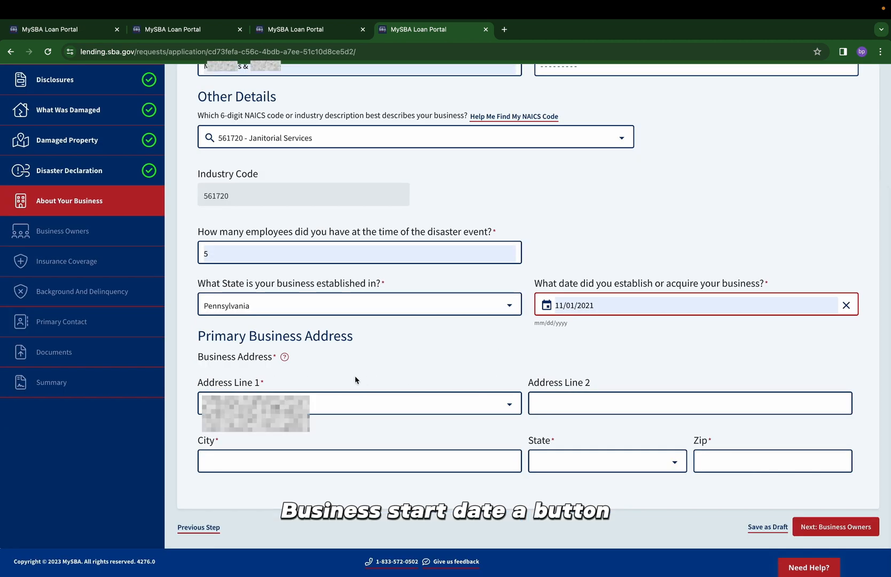
click(262, 404)
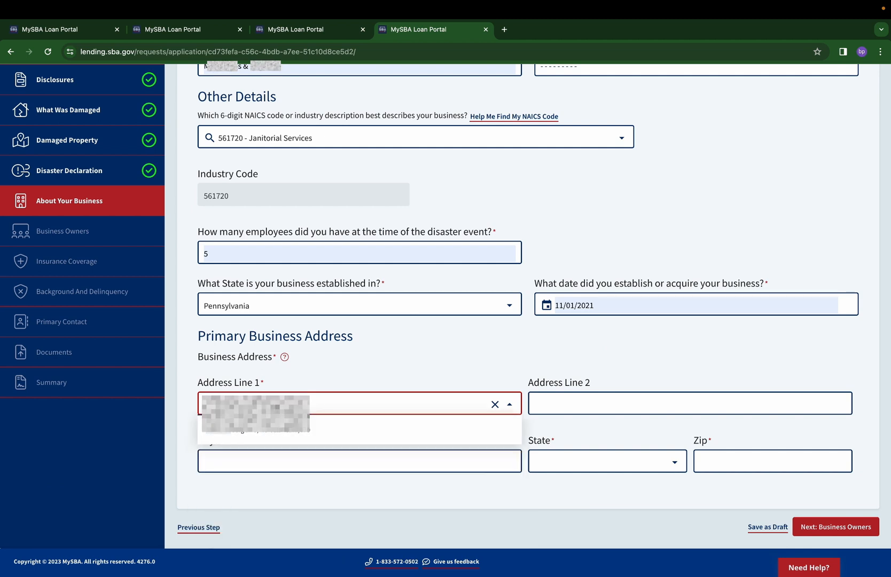
click(216, 433)
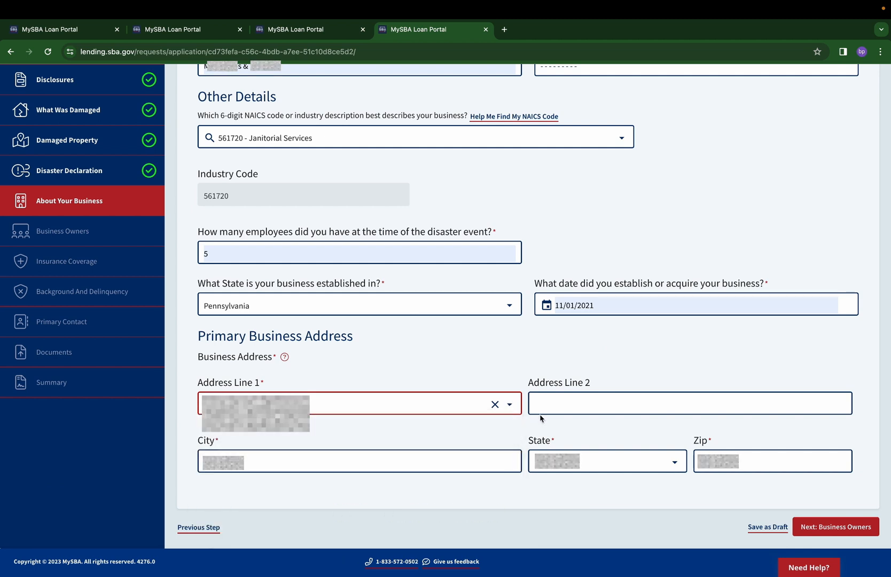
click(821, 526)
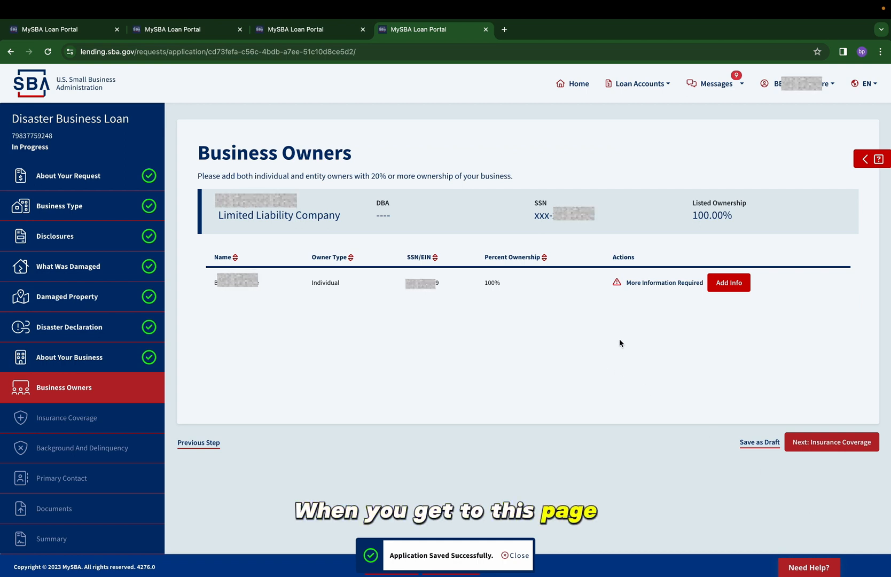
Add the listed owner's missing details with Member as the title and the mailing address same as the primary residence, and continue to the owner questions
click(719, 286)
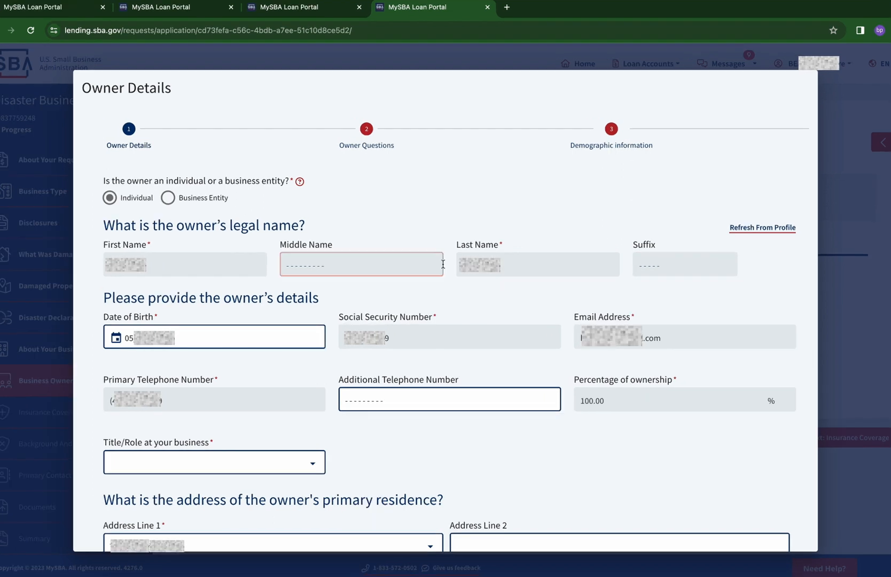
scroll(306, 363, down, 2)
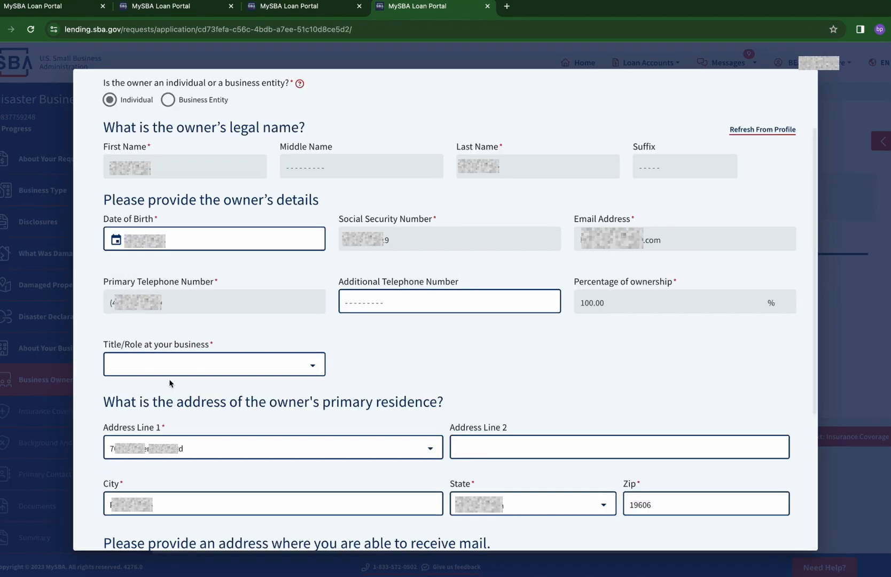
click(164, 367)
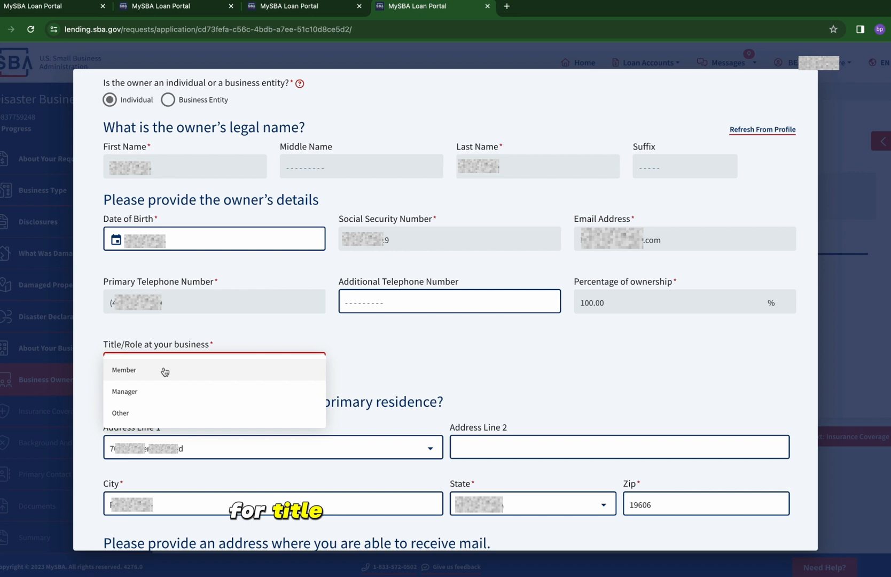
click(165, 370)
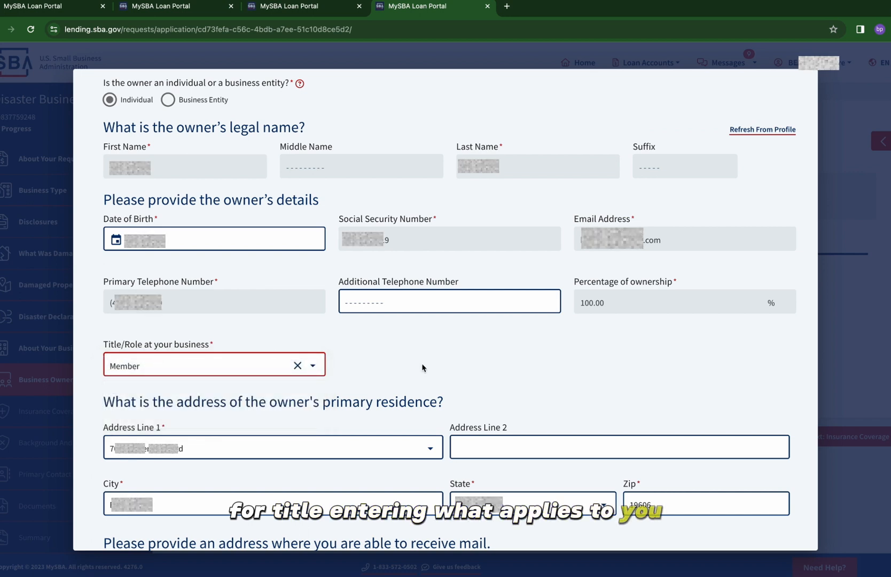
scroll(422, 366, down, 5)
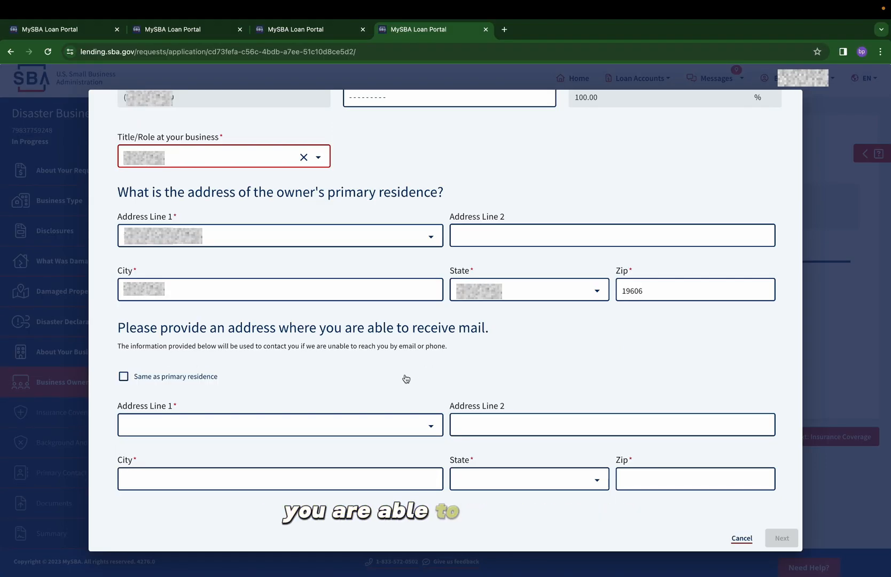
click(154, 379)
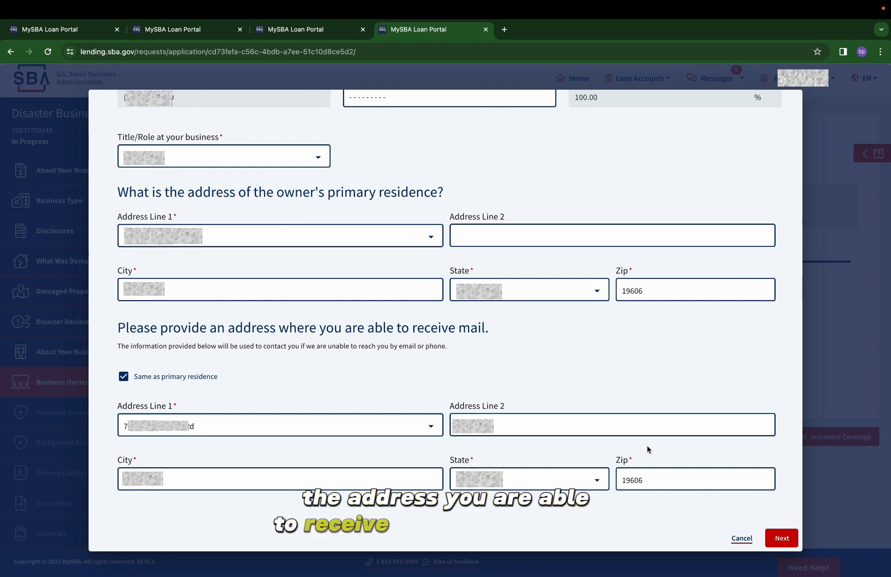
click(779, 537)
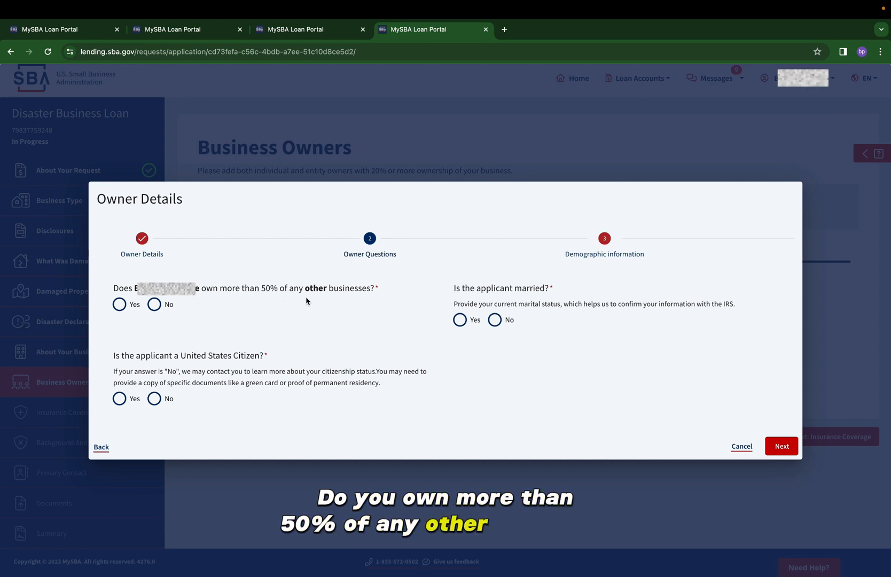
Answer No to owning other businesses, Yes to United States citizenship and No to being married, and continue to the demographic information
click(154, 305)
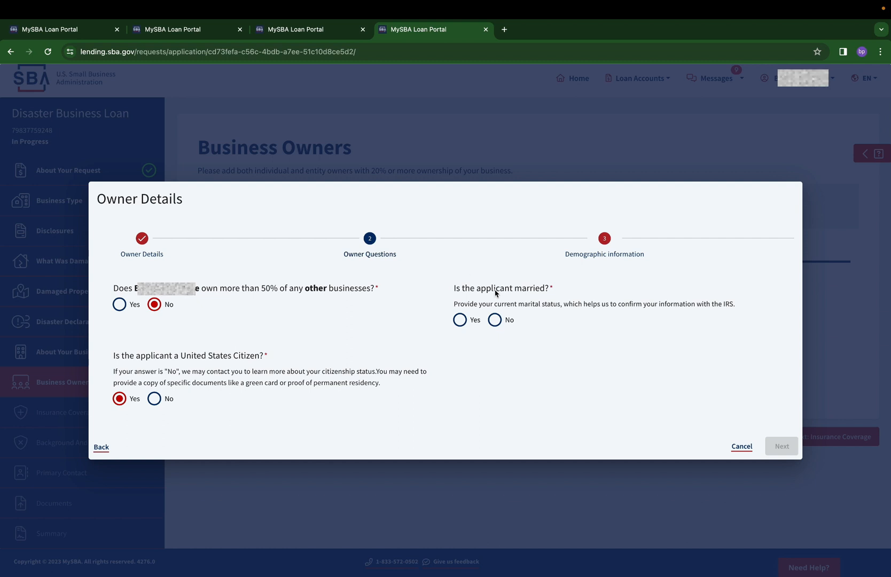
click(495, 320)
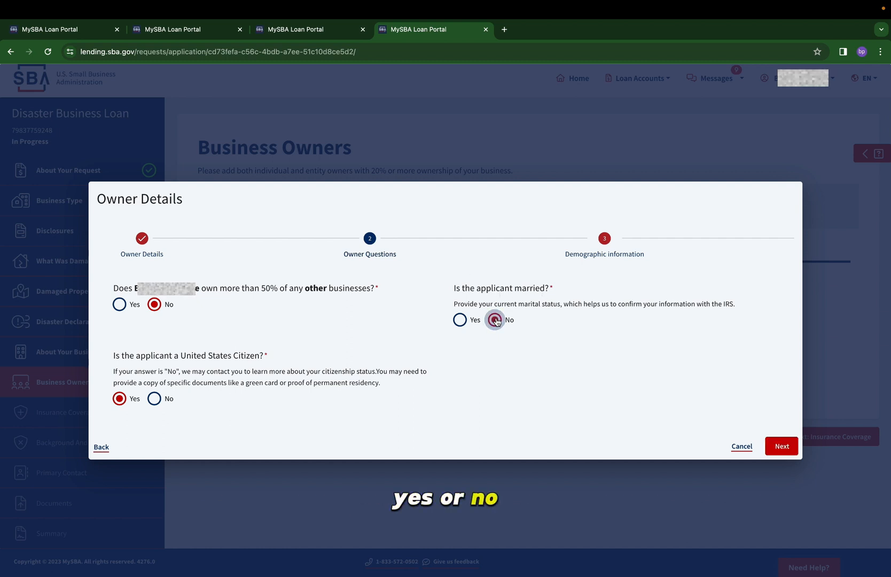
click(781, 446)
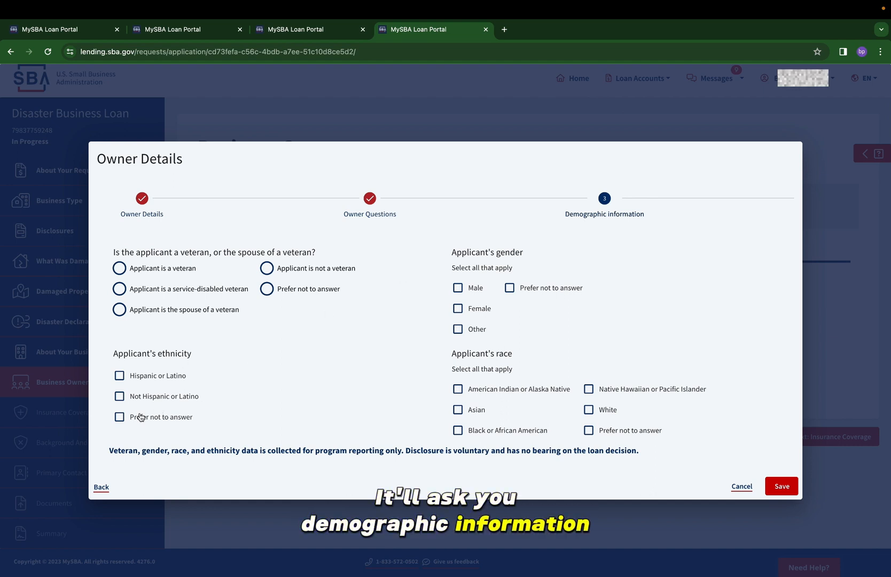
Choose Prefer not to answer for the owner's veteran status, gender, ethnicity and race, and save the owner details
click(120, 418)
click(269, 290)
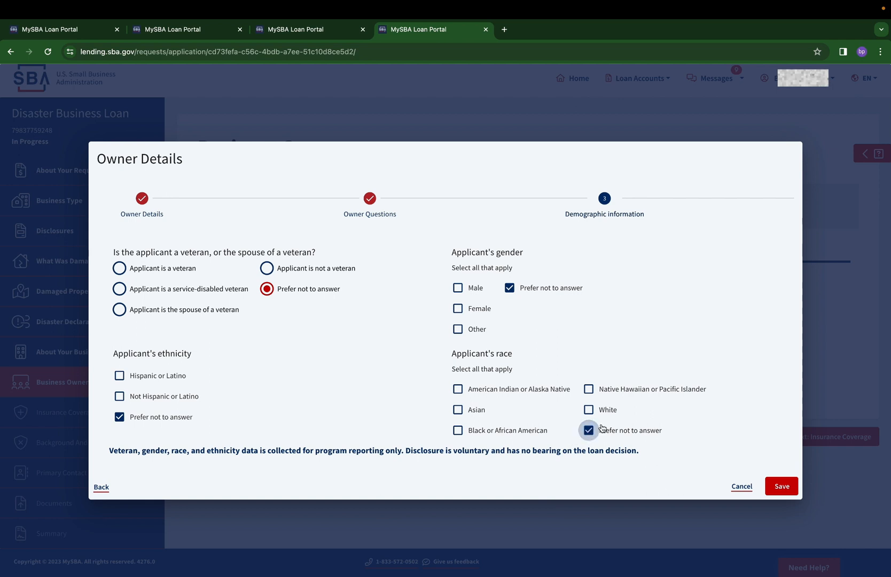
click(779, 485)
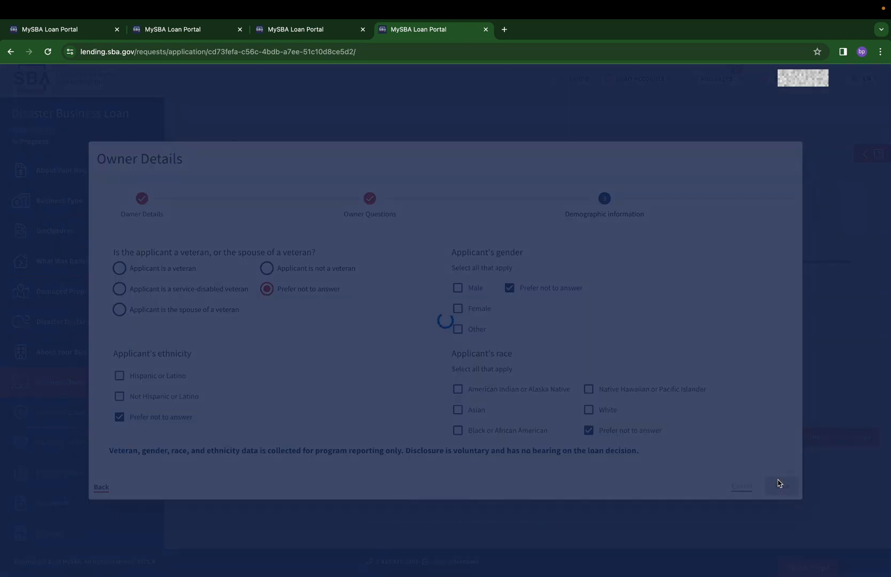
Proceed to insurance coverage, acknowledge having no insurance on the damaged property, and continue to the background and delinquency questions
click(820, 435)
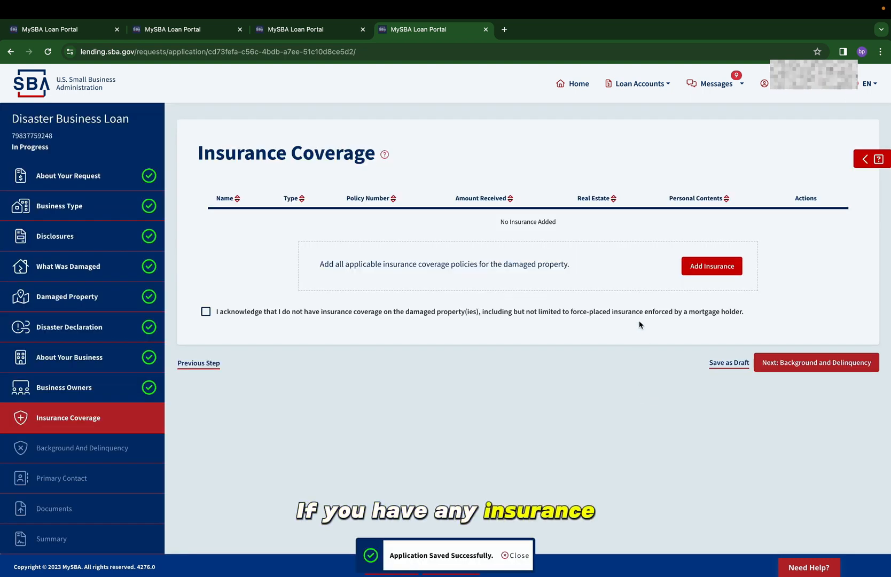
click(207, 313)
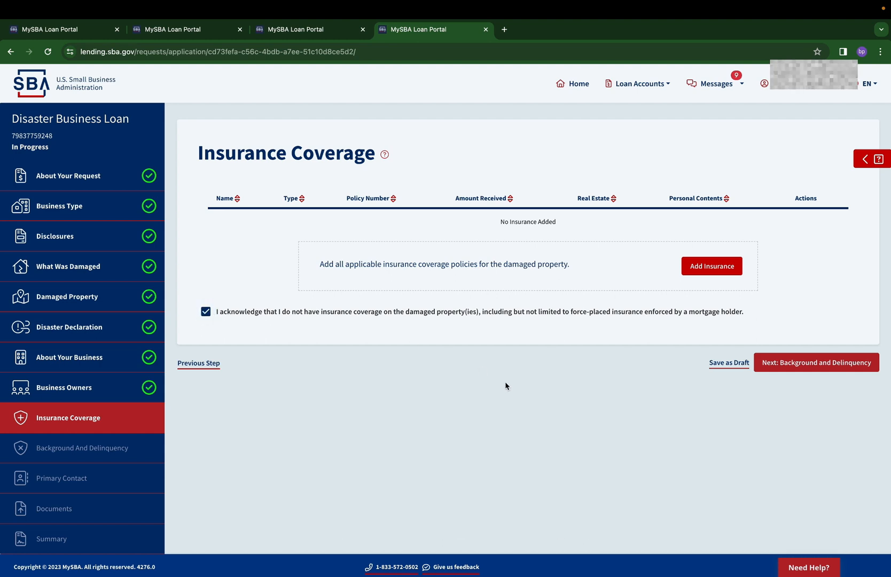
click(828, 362)
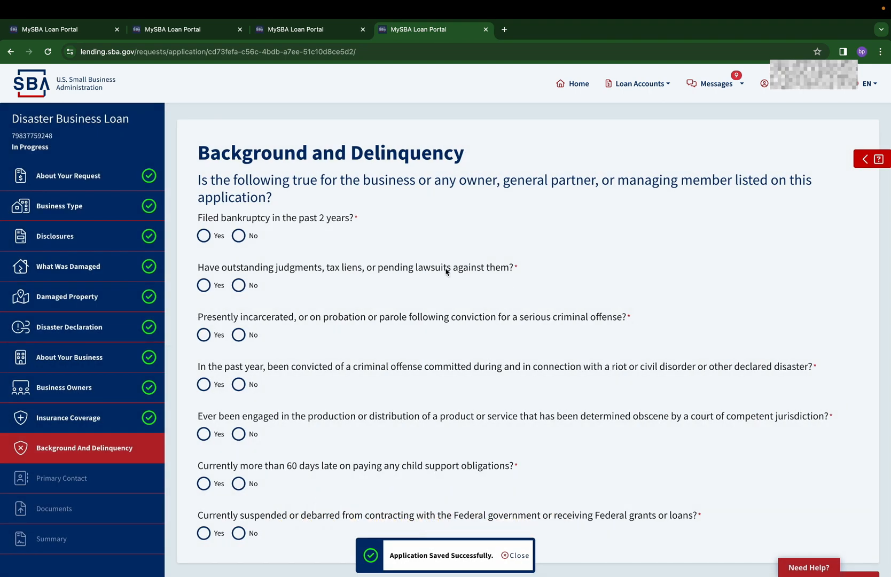
Answer No to all seven background and delinquency questions and continue to the primary contact
click(238, 235)
click(238, 285)
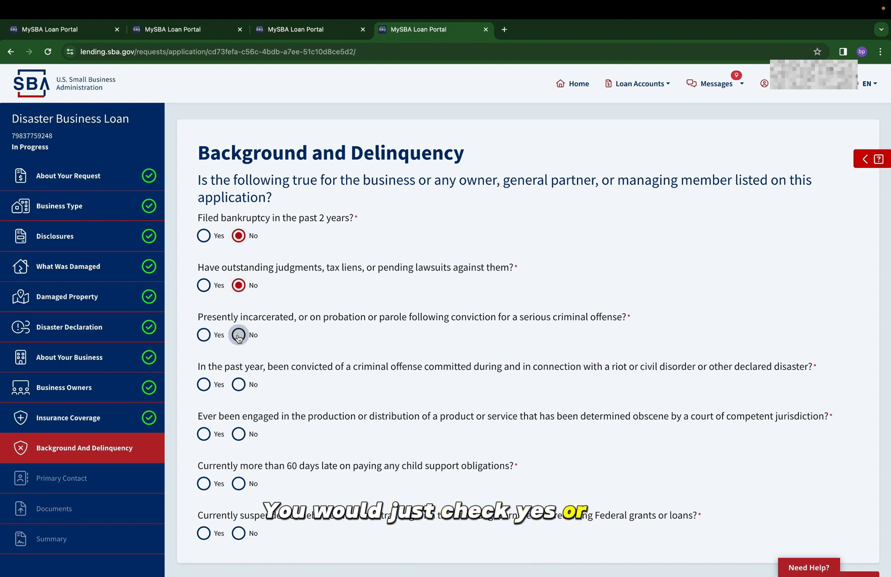
click(238, 384)
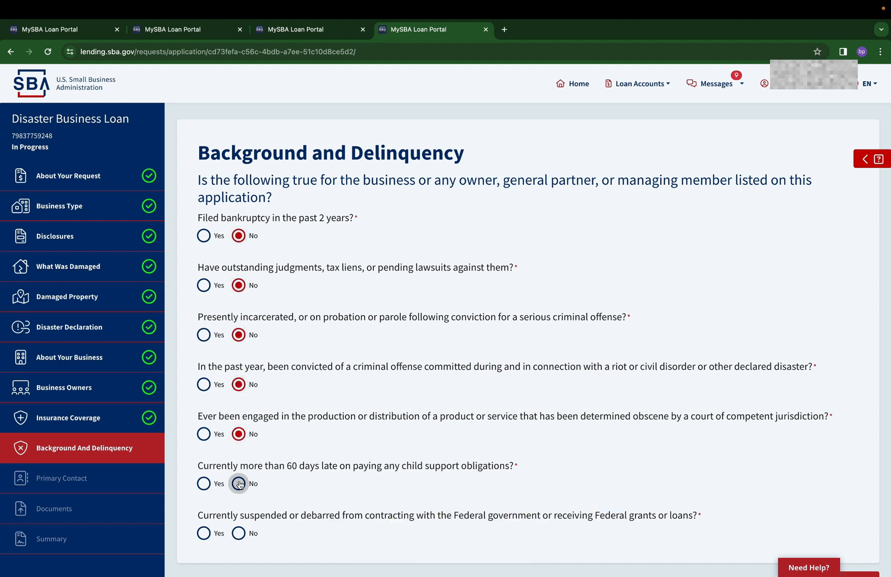
scroll(622, 416, down, 2)
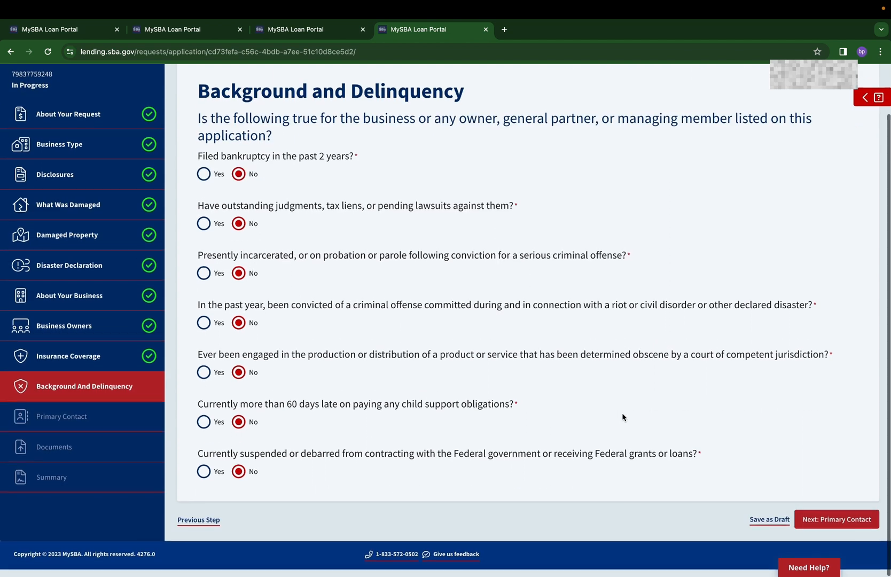
click(844, 527)
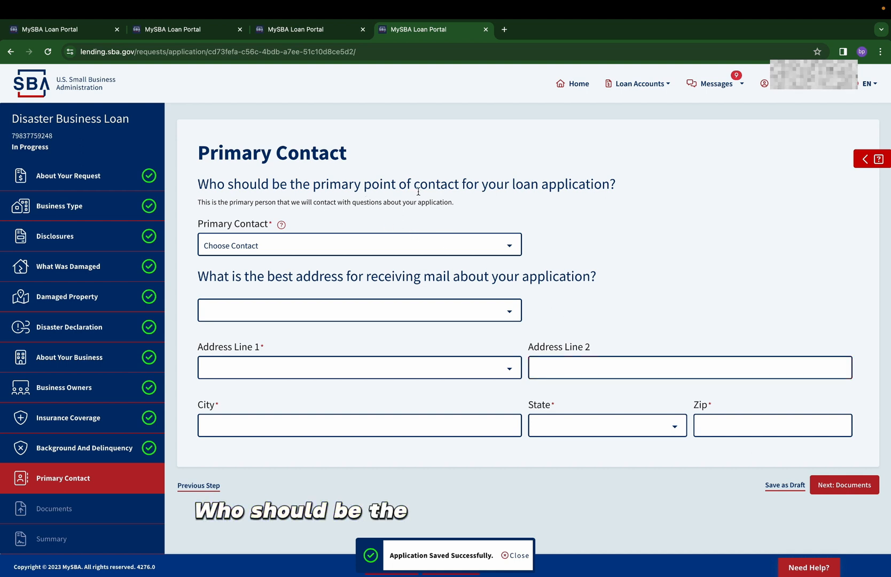
Choose the business owner as the primary contact, select a saved address for receiving mail, and continue to the documents
click(377, 244)
click(373, 248)
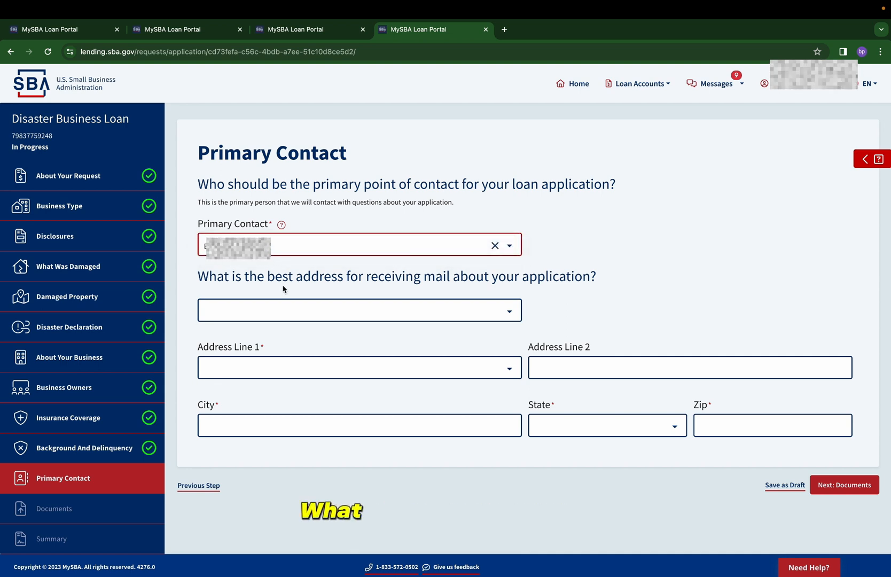
click(343, 309)
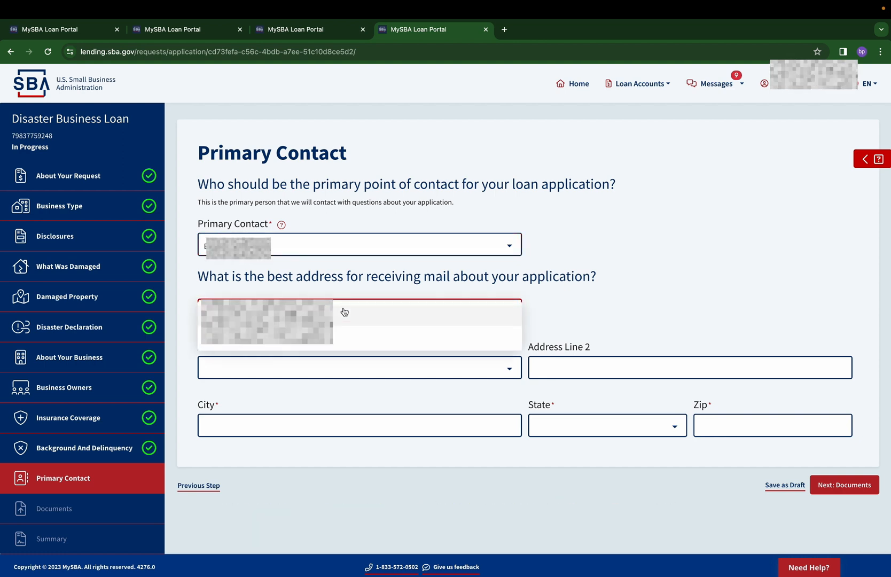
click(325, 319)
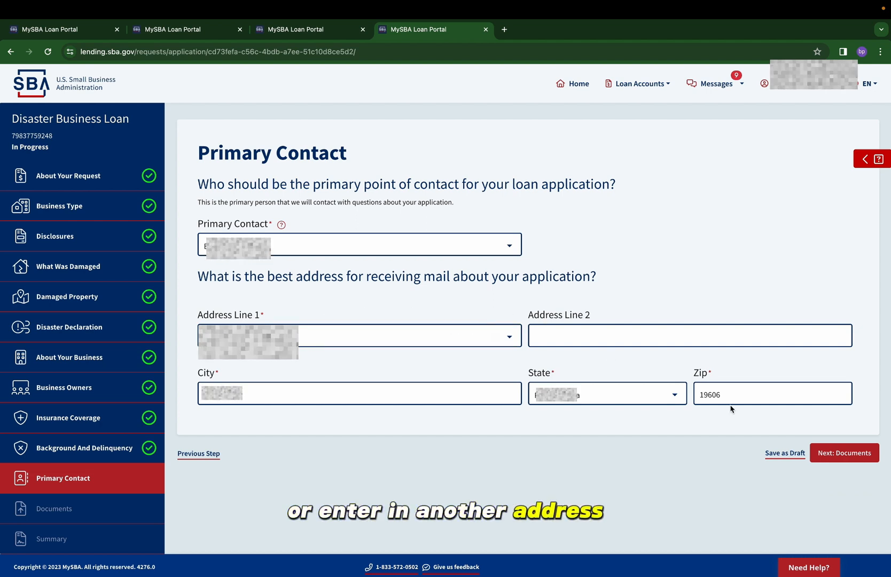
click(839, 452)
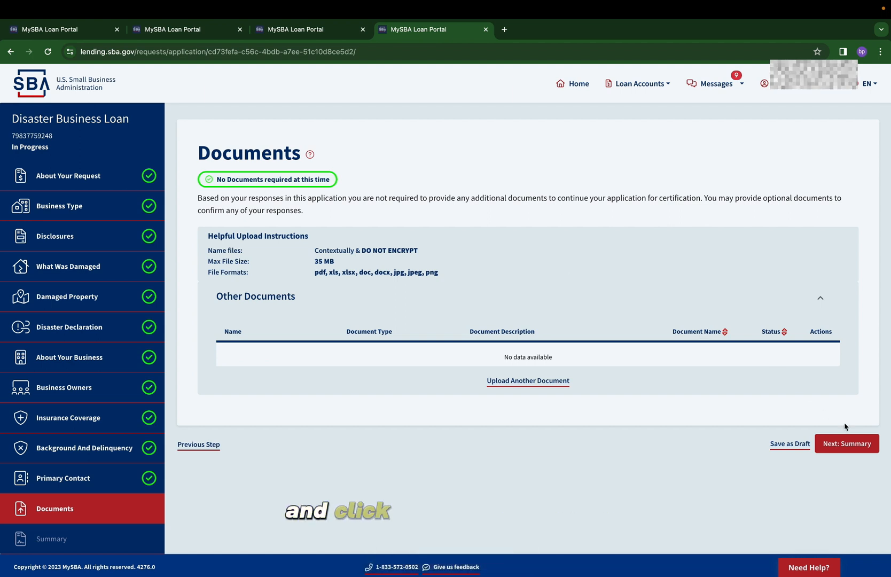
Proceed to the application summary without uploading documents, attest that the information is accurate, and submit the application for e-signing
click(857, 447)
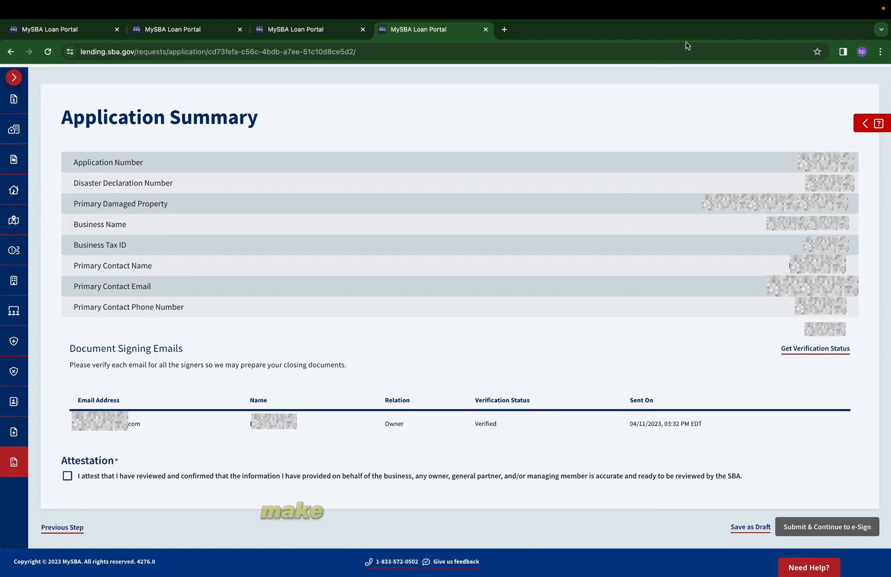
click(150, 475)
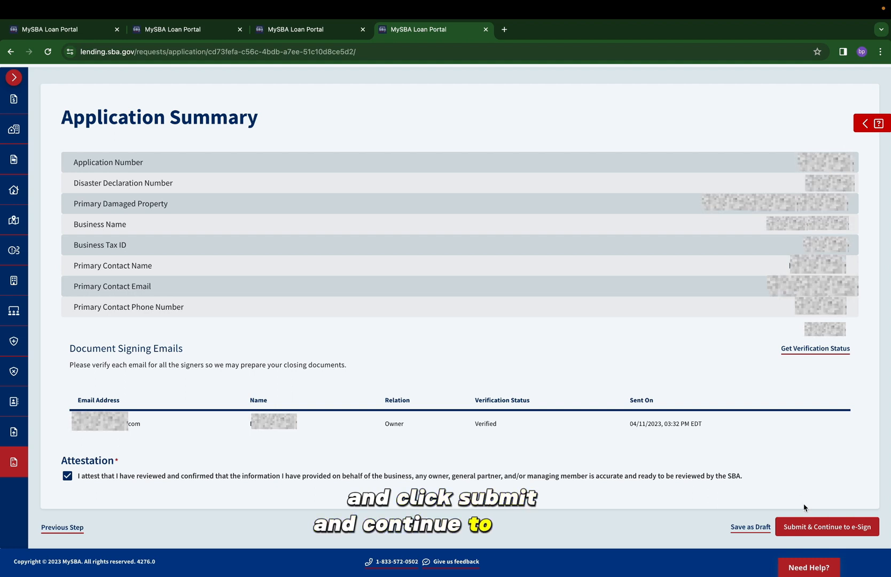
click(799, 534)
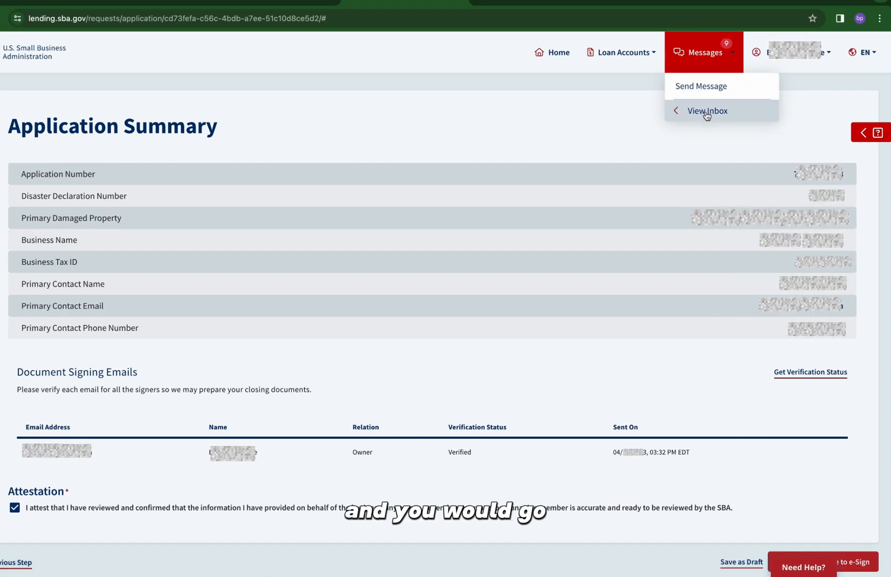
Open the inbox choices of the portal's messages
click(706, 113)
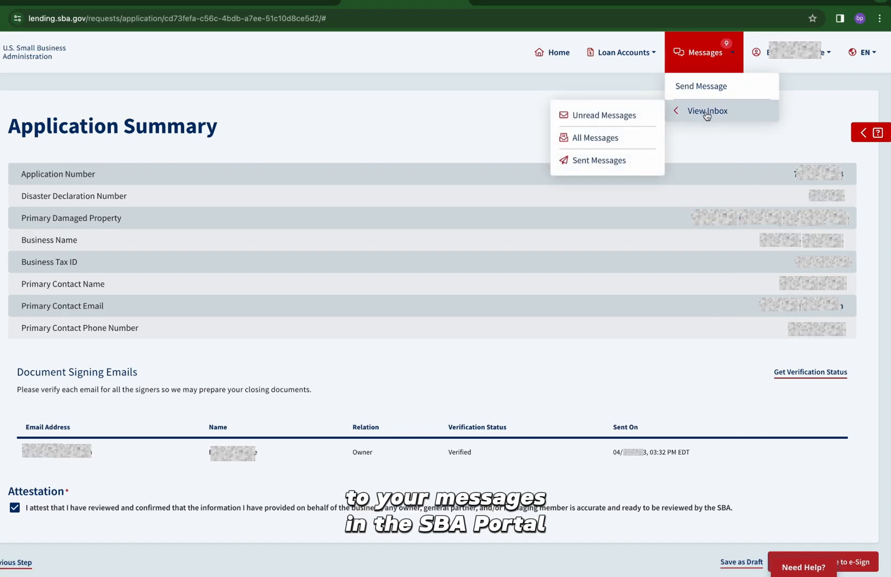